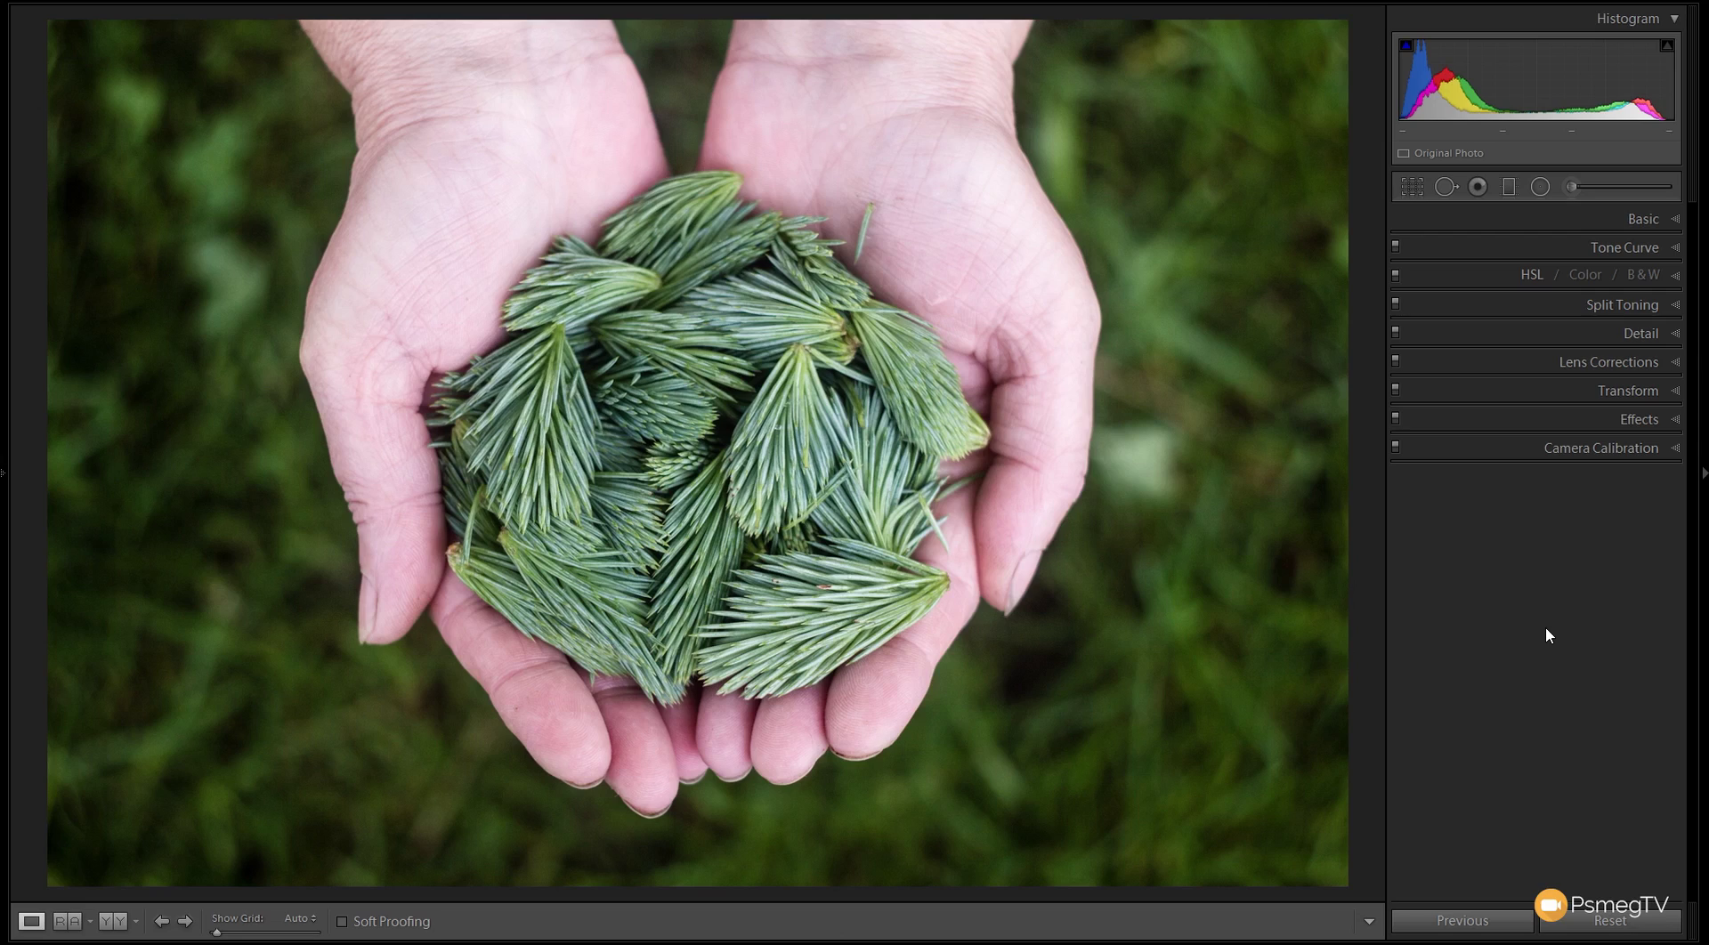
In the Basic panel, flatten tones: Contrast -55, Highlights -80, Shadows +5, Whites -16, Blacks -23.
{"action": "left_click", "coordinate": [1647, 221]}
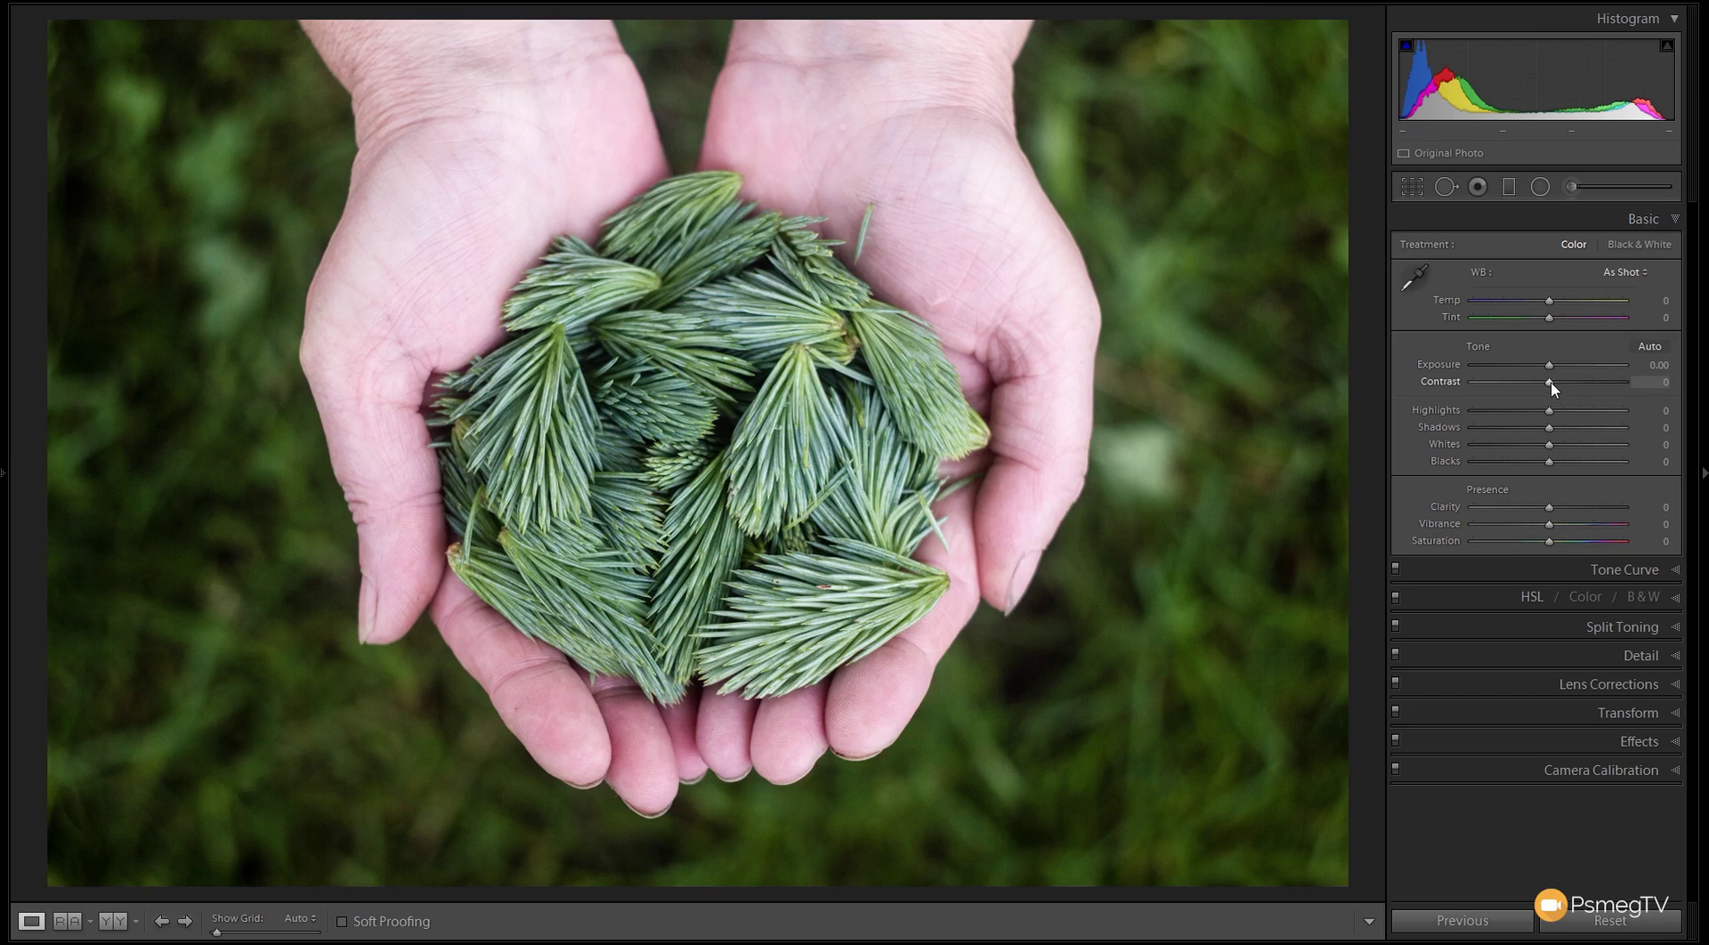
{"action": "left_click_drag", "start_coordinate": [1550, 386], "coordinate": [1509, 392]}
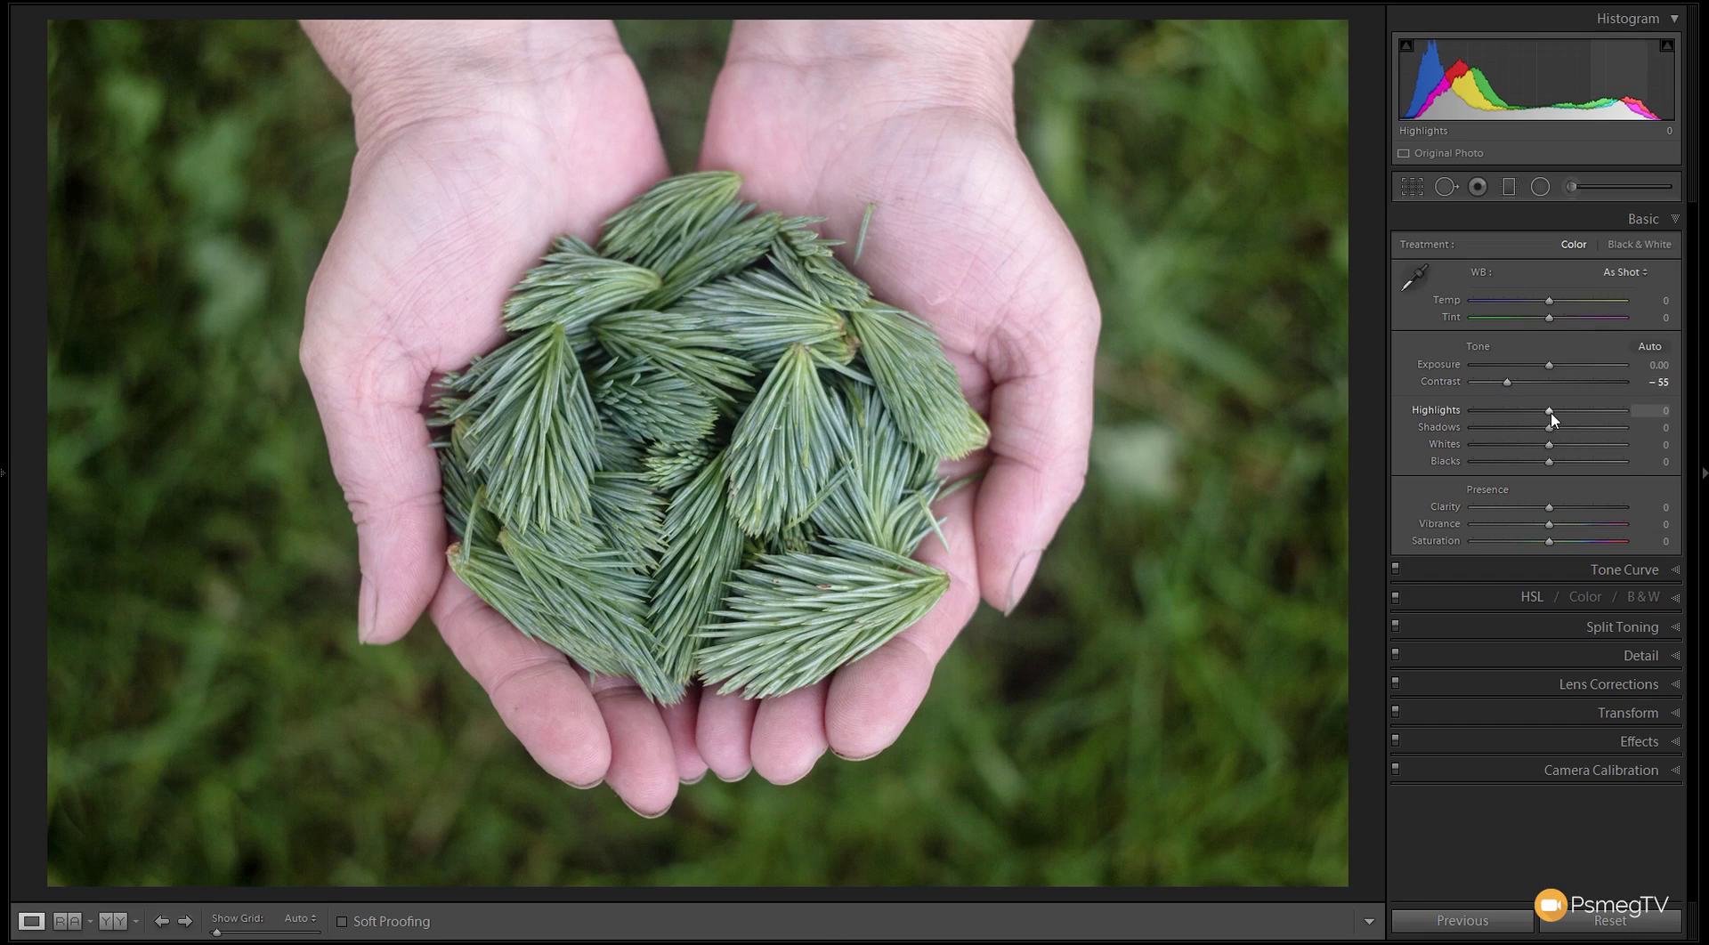
{"action": "left_click_drag", "start_coordinate": [1539, 411], "coordinate": [1509, 414]}
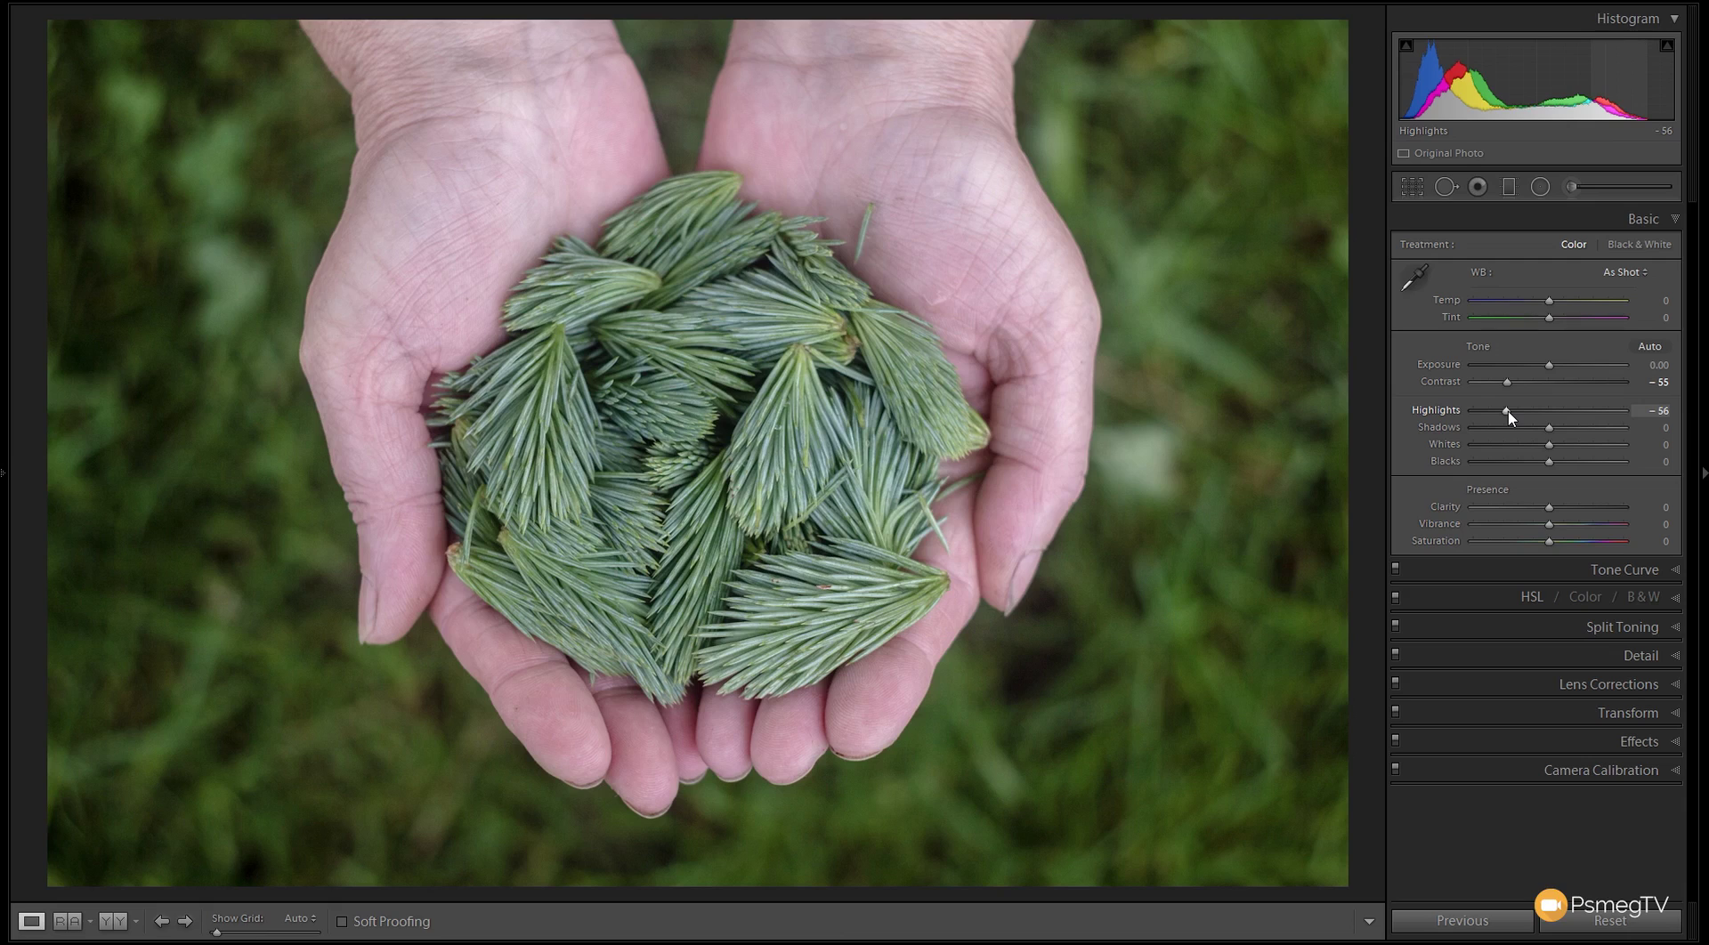
{"action": "left_click_drag", "start_coordinate": [1509, 415], "coordinate": [1493, 418]}
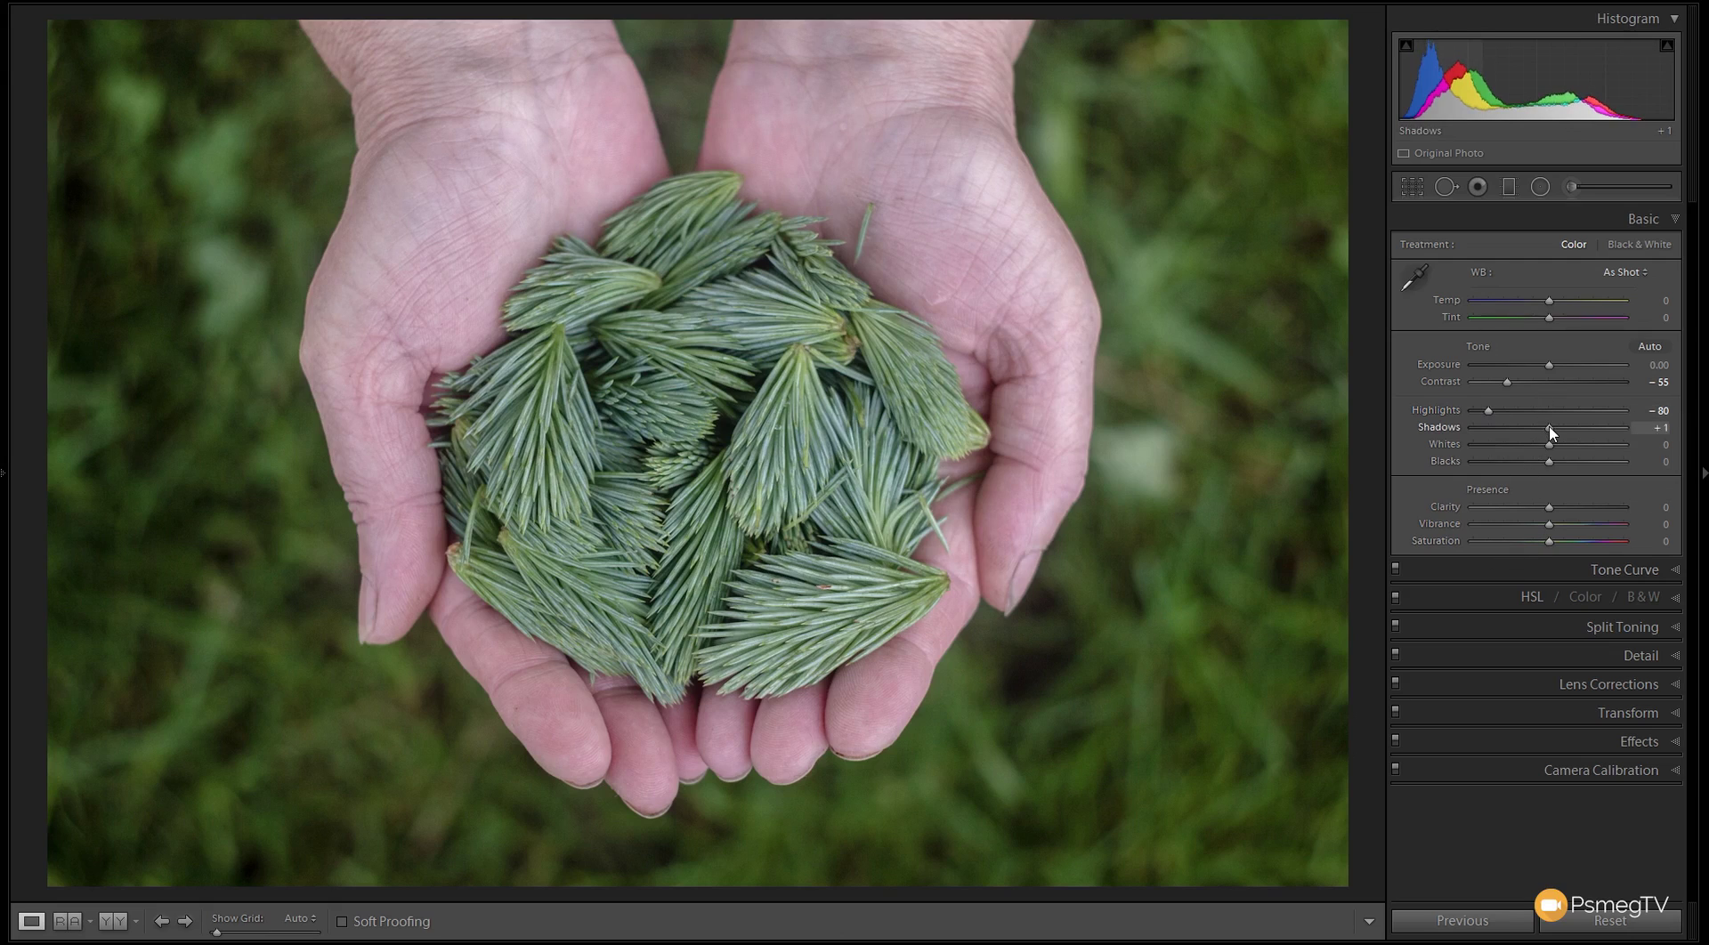
{"action": "left_click_drag", "start_coordinate": [1548, 426], "coordinate": [1554, 433]}
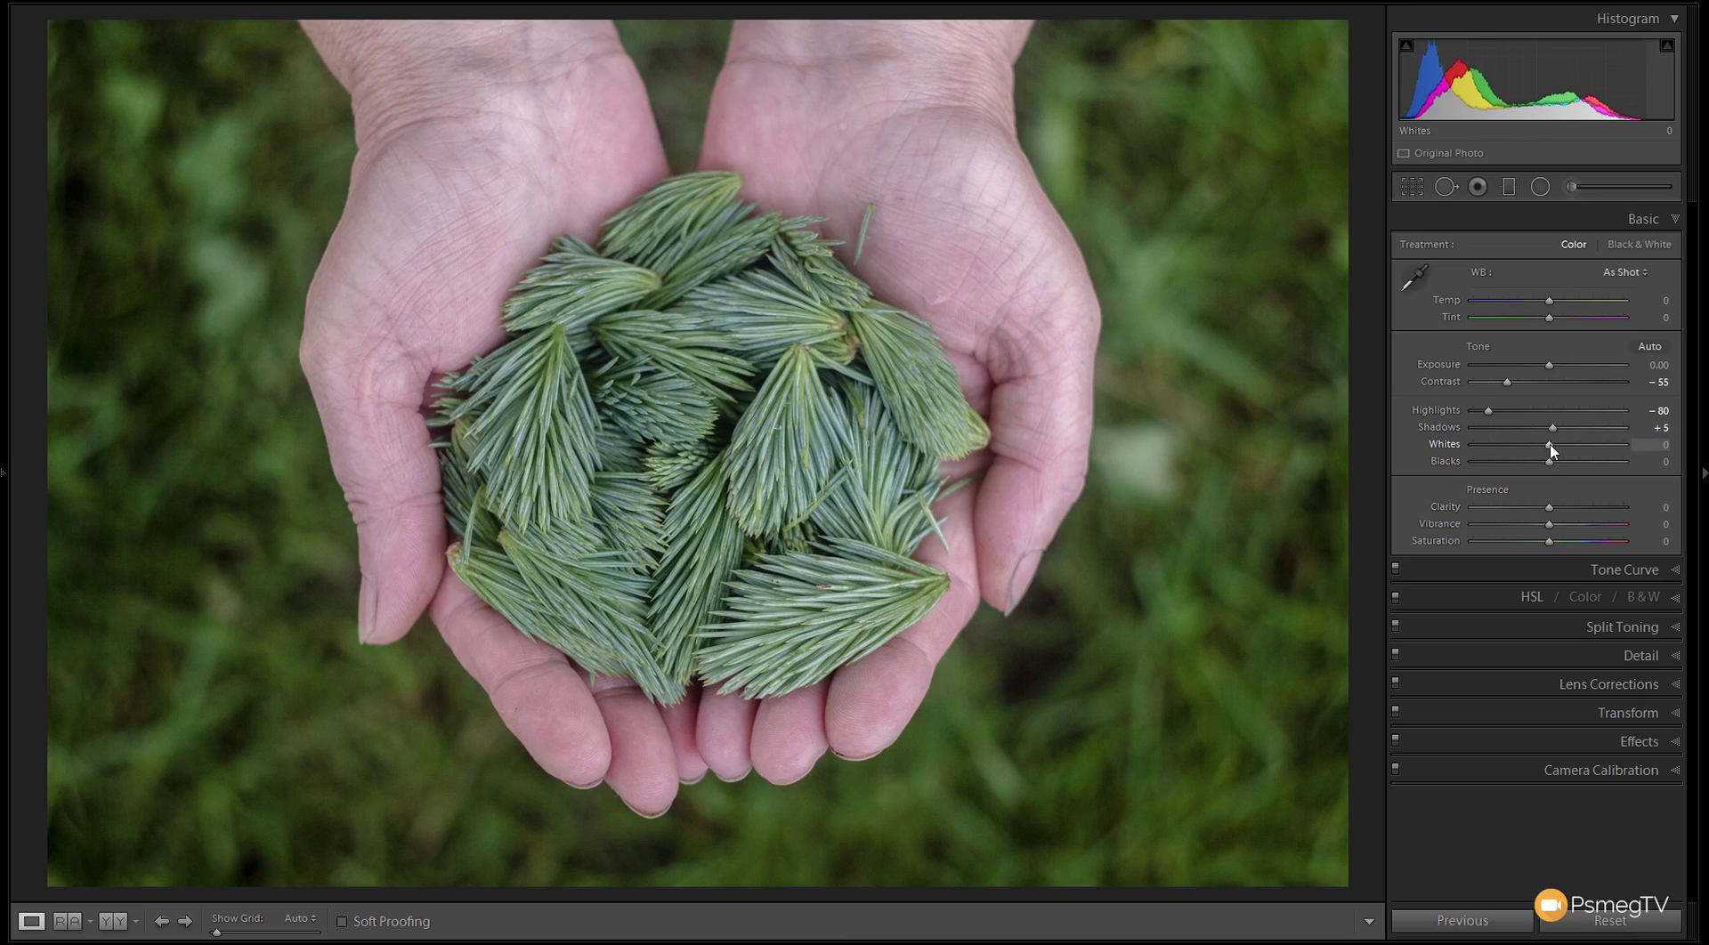
{"action": "left_click_drag", "start_coordinate": [1550, 442], "coordinate": [1537, 449]}
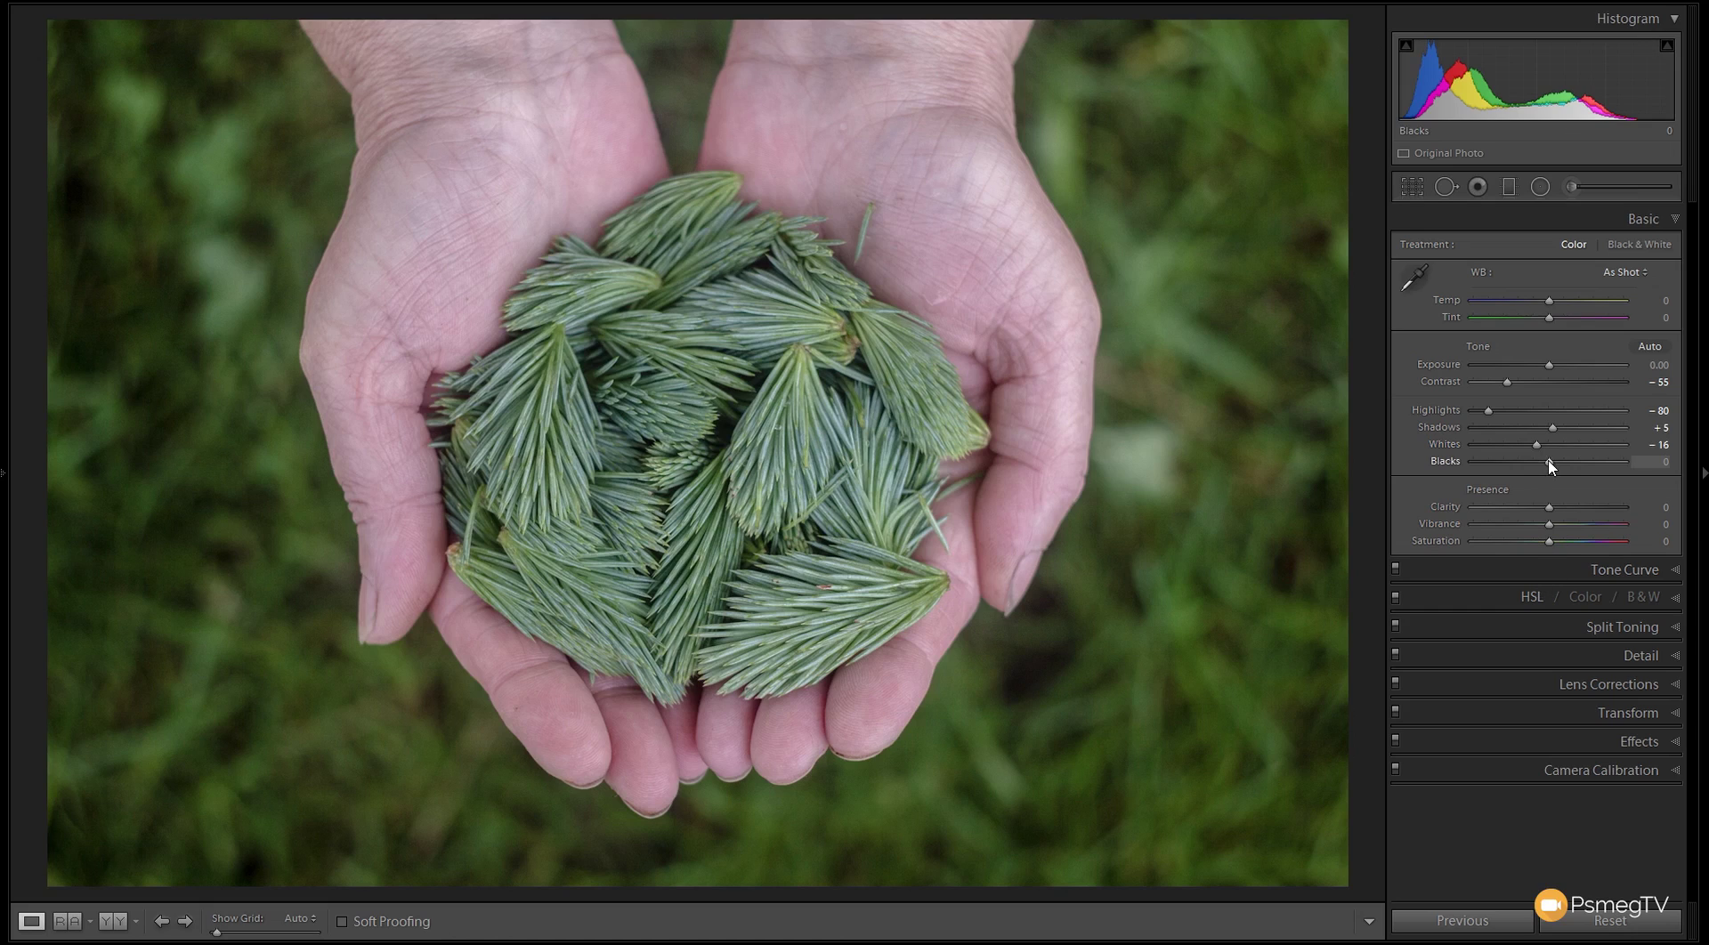
{"action": "left_click_drag", "start_coordinate": [1548, 461], "coordinate": [1532, 464]}
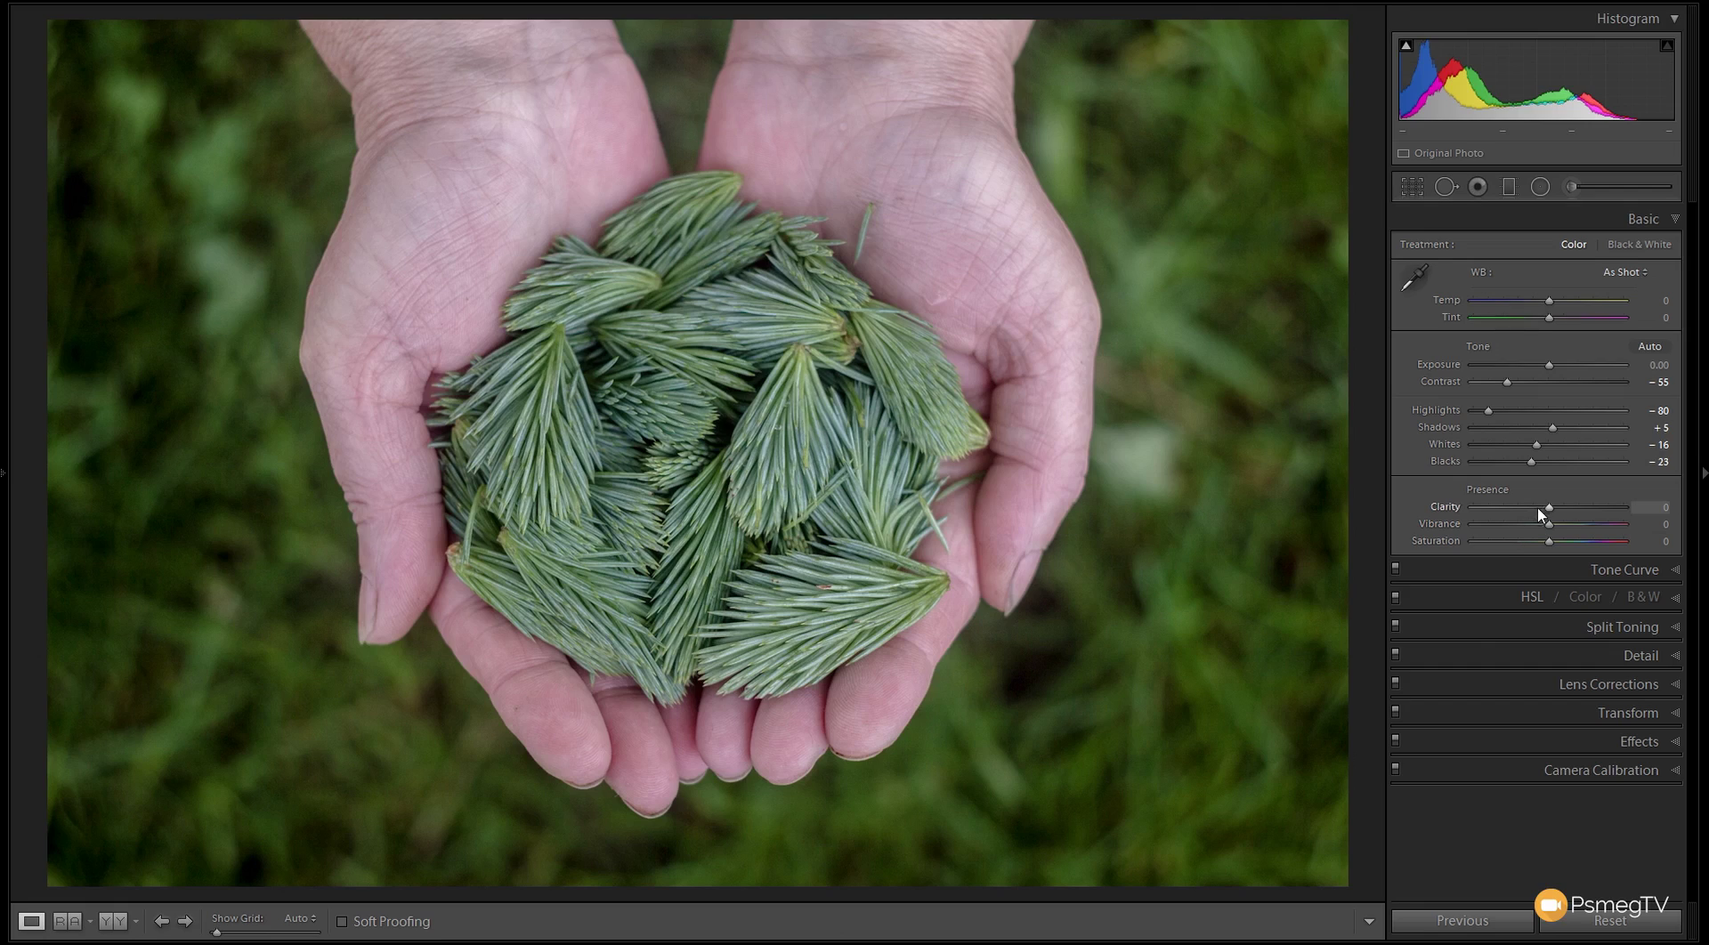
Set Presence to Clarity -10, Vibrance -30 and Saturation -10 for muted colours.
{"action": "left_click_drag", "start_coordinate": [1550, 514], "coordinate": [1543, 517]}
{"action": "left_click_drag", "start_coordinate": [1548, 532], "coordinate": [1525, 530]}
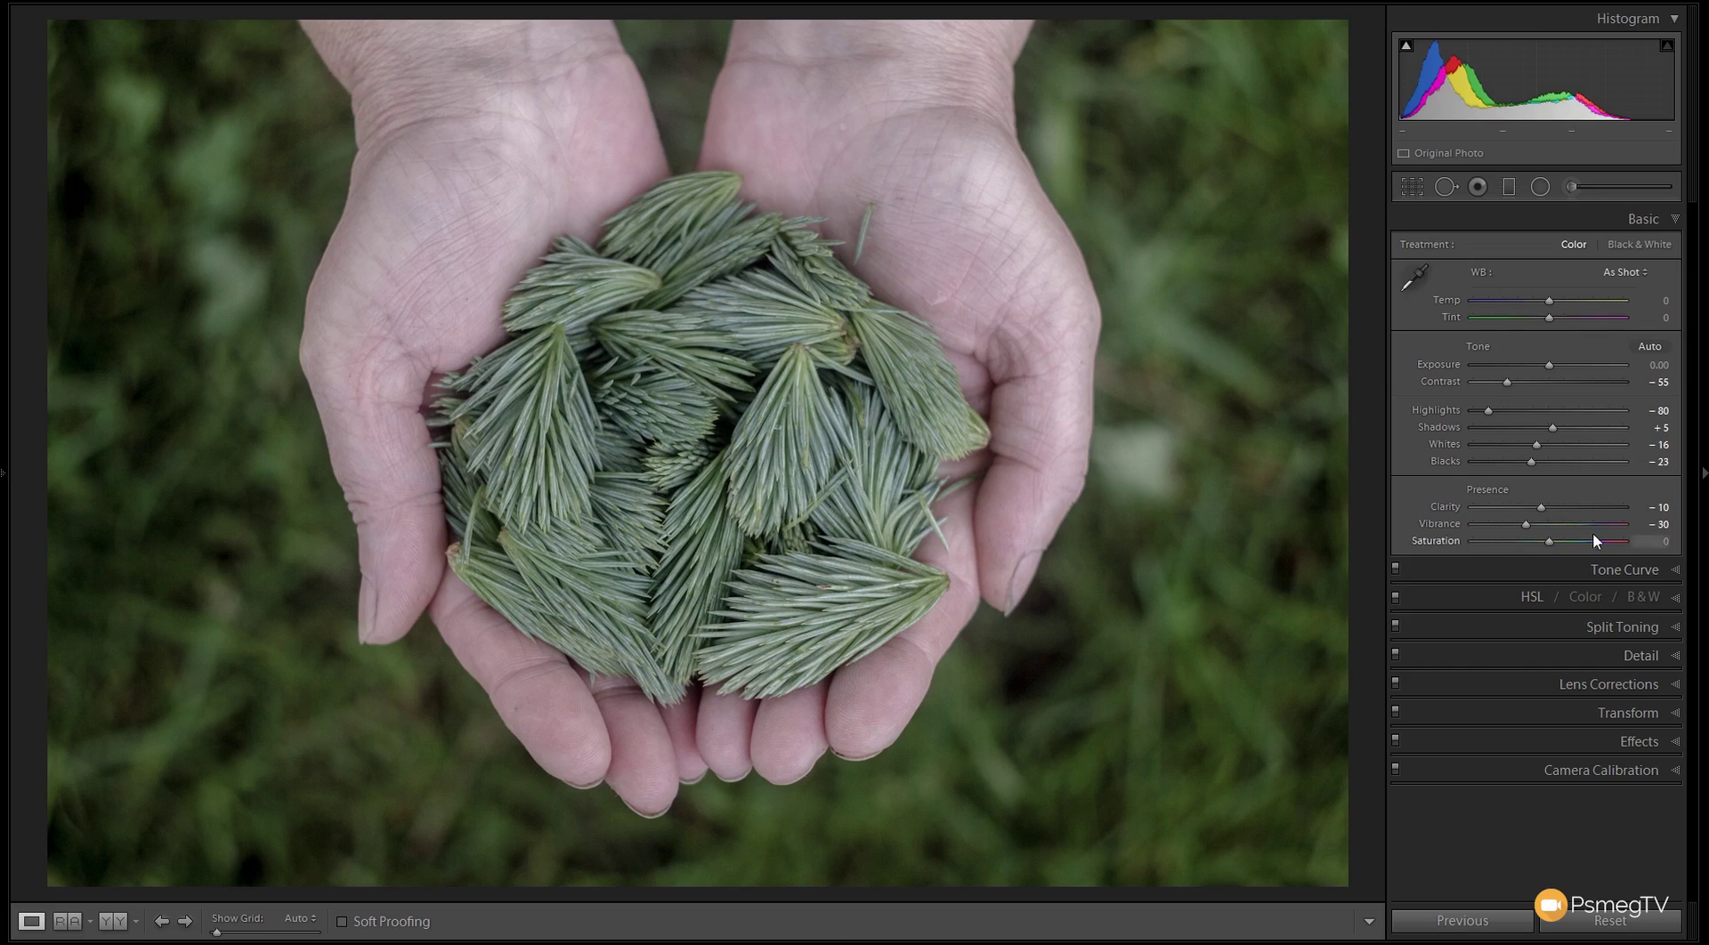
{"action": "left_click_drag", "start_coordinate": [1548, 542], "coordinate": [1543, 544]}
{"action": "left_click_drag", "start_coordinate": [1545, 546], "coordinate": [1542, 545]}
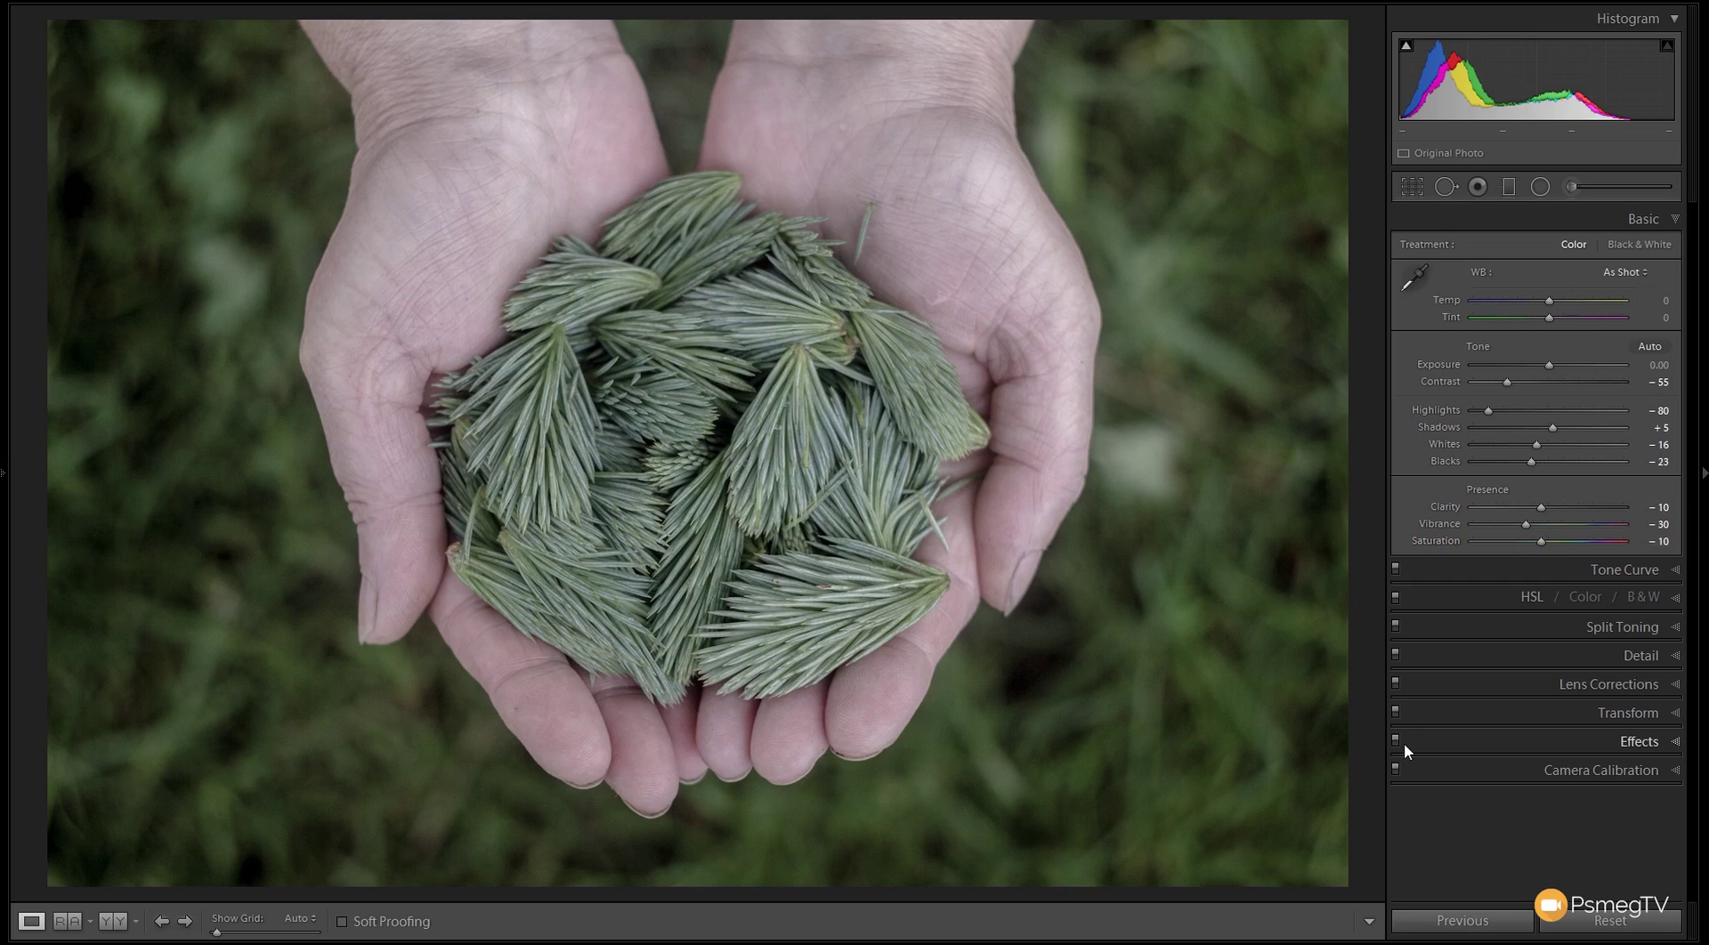
Add three Tone Curve points, lower the white endpoint, lift the black endpoint, then compare on/off.
{"action": "left_click", "coordinate": [1675, 570]}
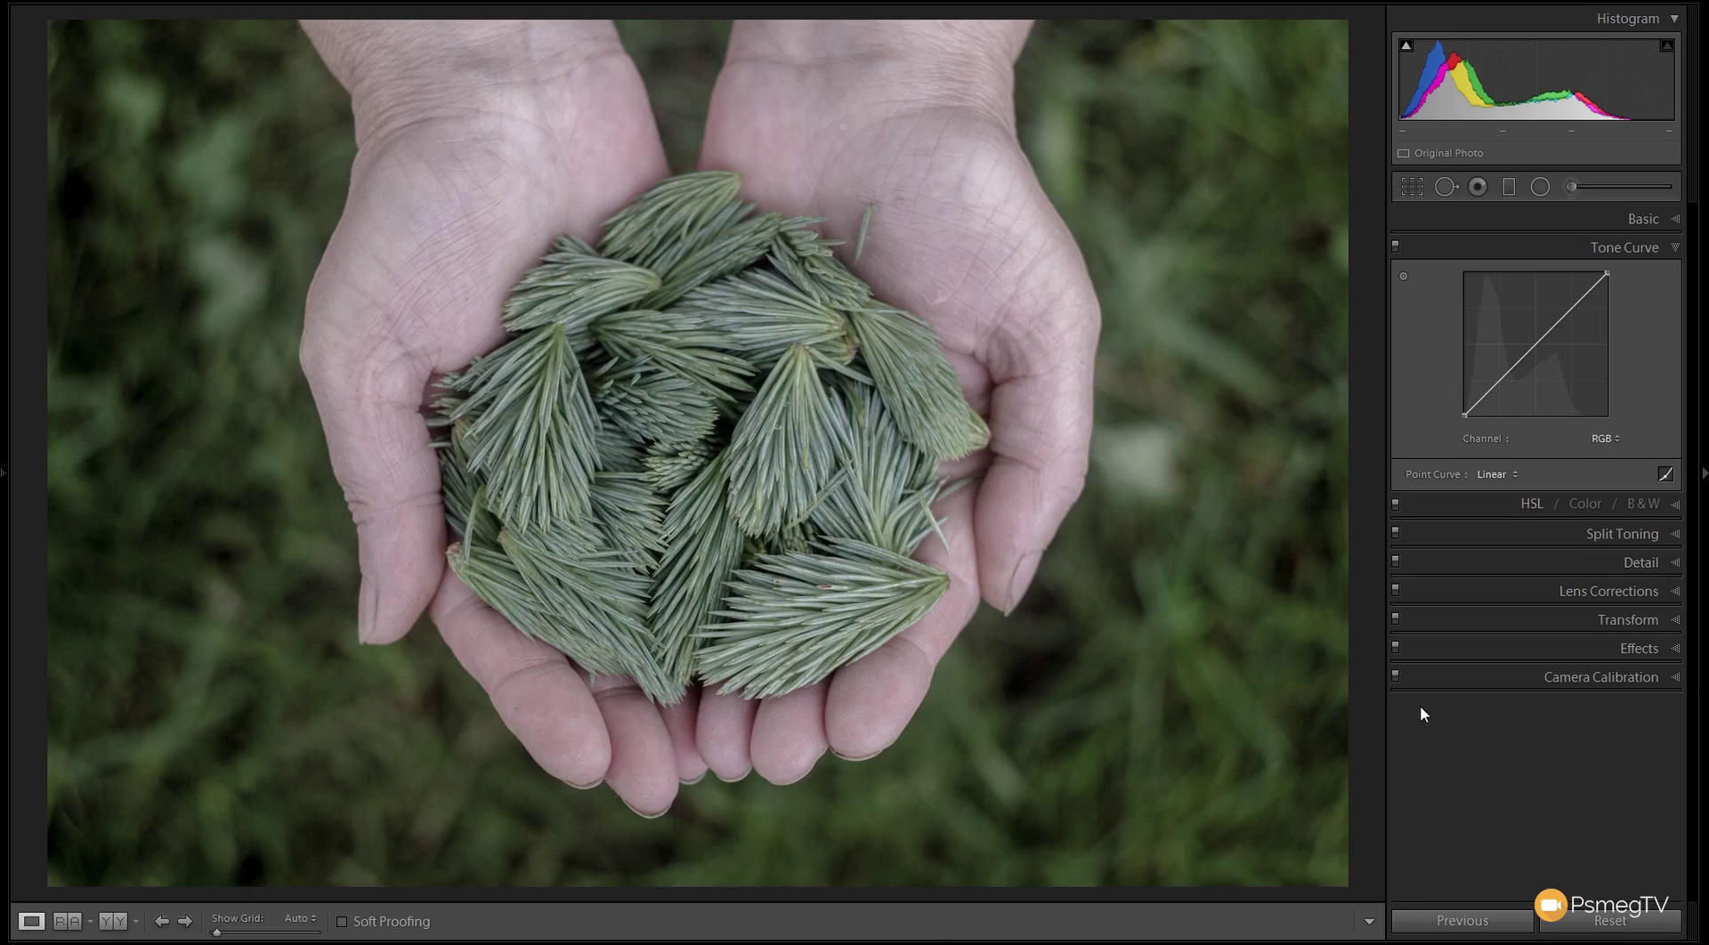
{"action": "left_click", "coordinate": [1497, 382]}
{"action": "left_click", "coordinate": [1536, 341]}
{"action": "left_click", "coordinate": [1578, 302]}
{"action": "left_click_drag", "start_coordinate": [1606, 271], "coordinate": [1607, 284]}
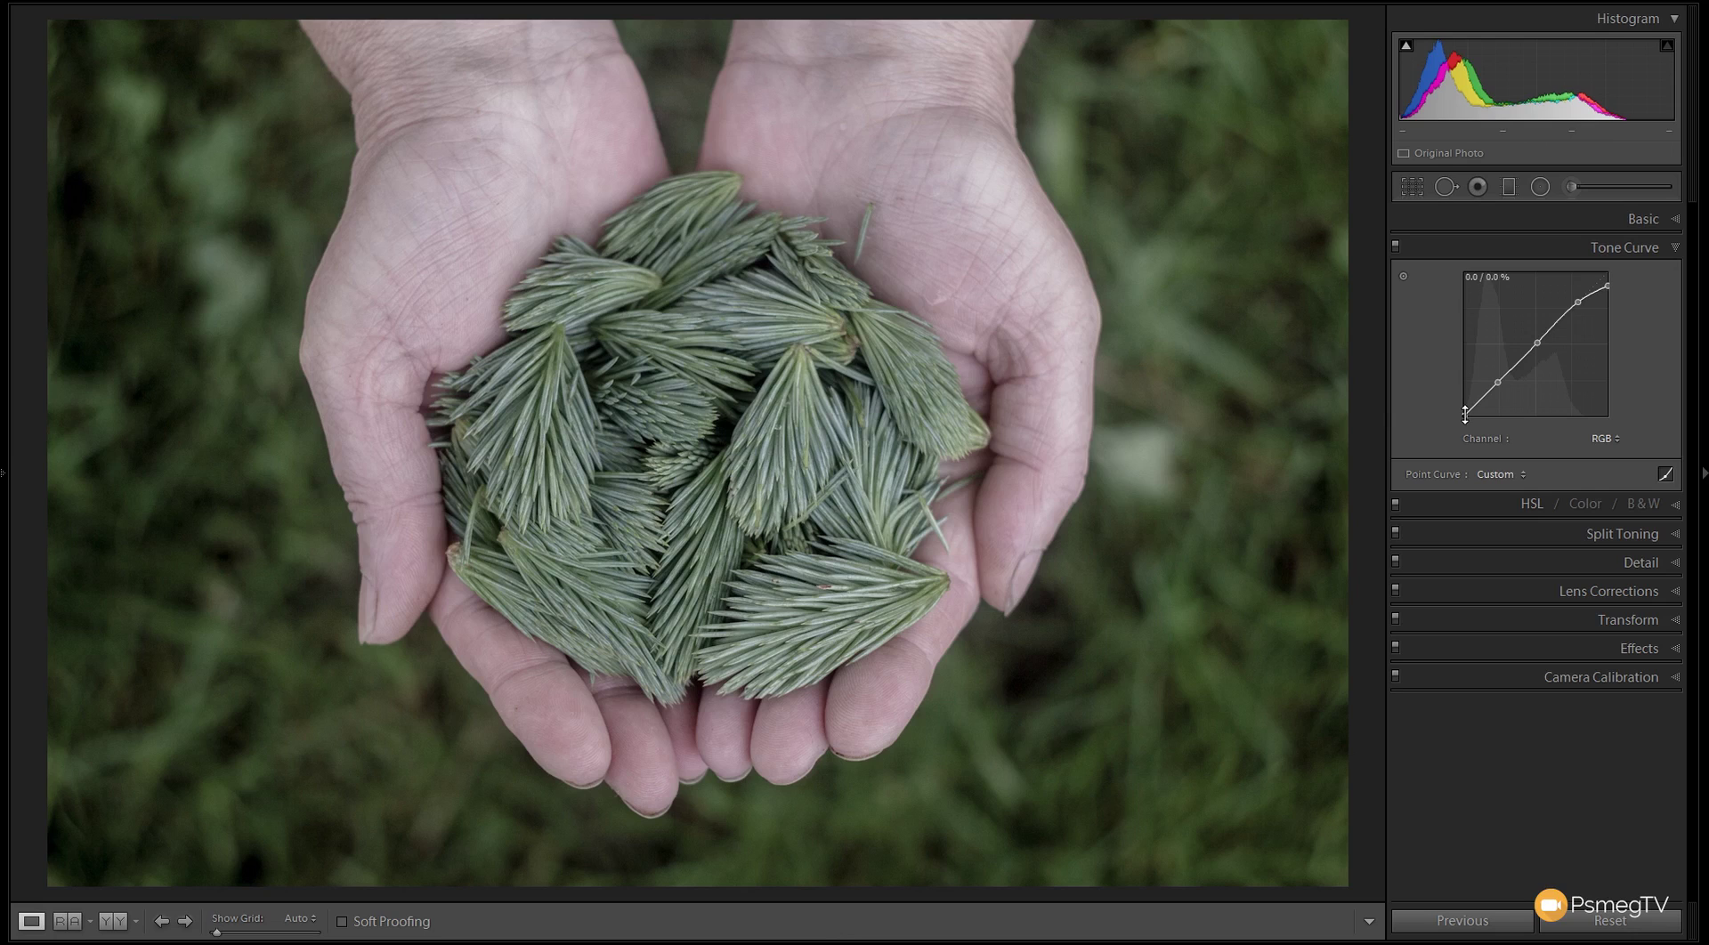
{"action": "left_click_drag", "start_coordinate": [1465, 414], "coordinate": [1505, 374]}
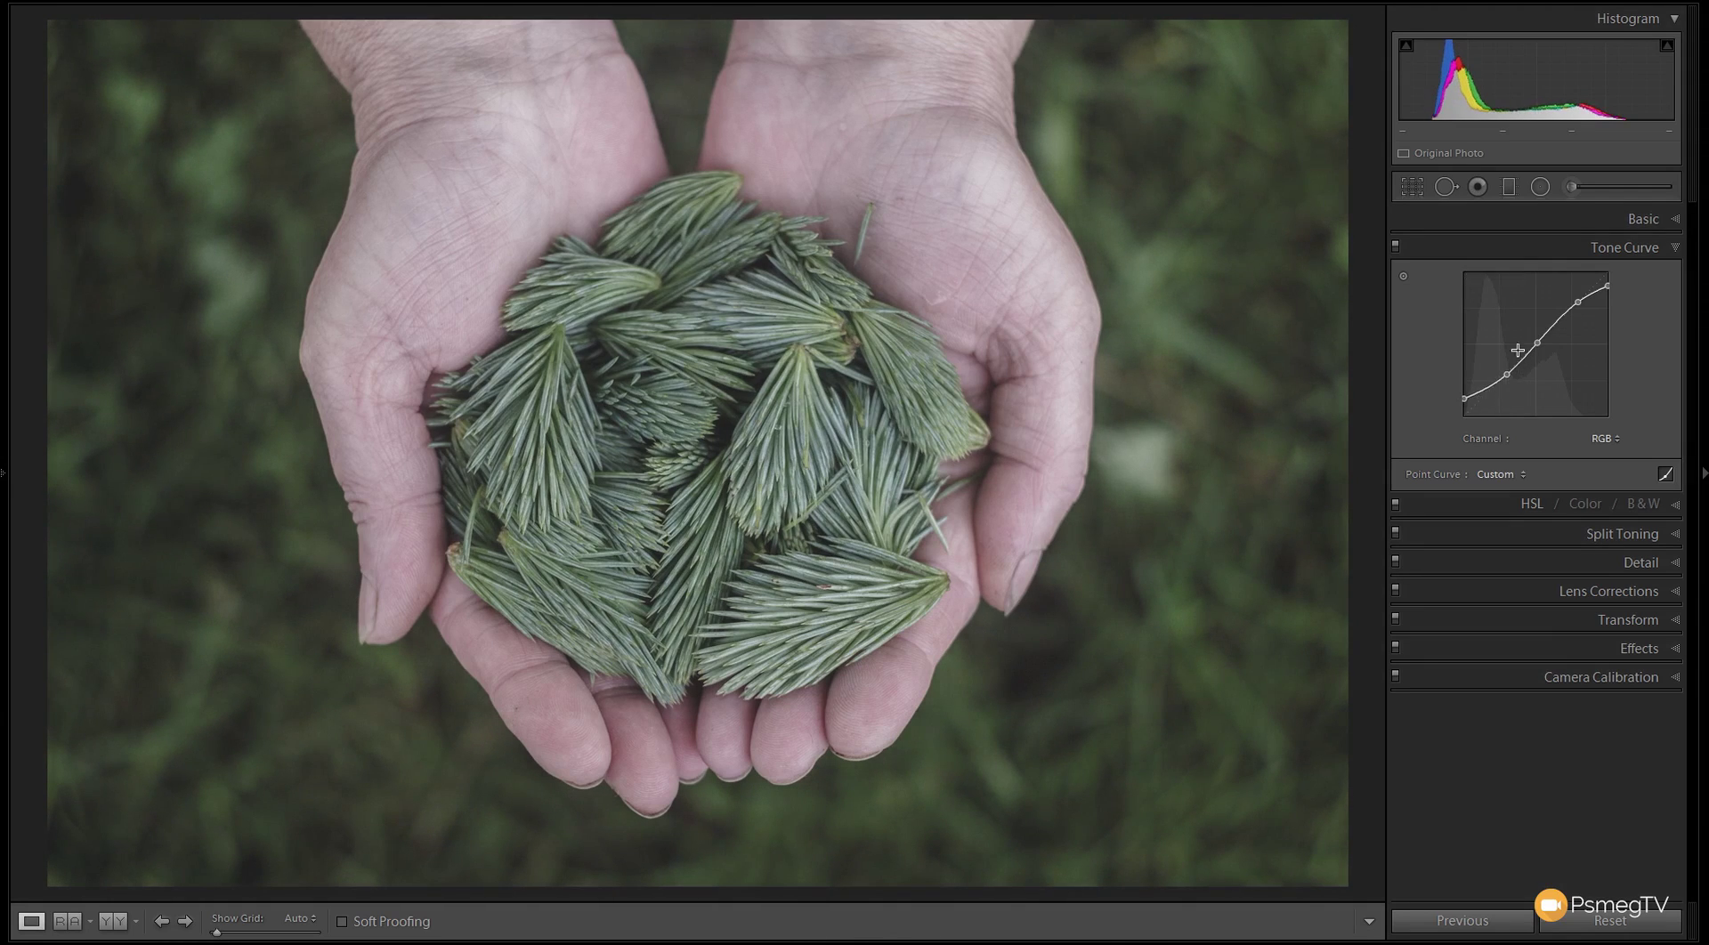
{"action": "left_click_drag", "start_coordinate": [1537, 342], "coordinate": [1541, 335]}
{"action": "left_click", "coordinate": [1397, 250]}
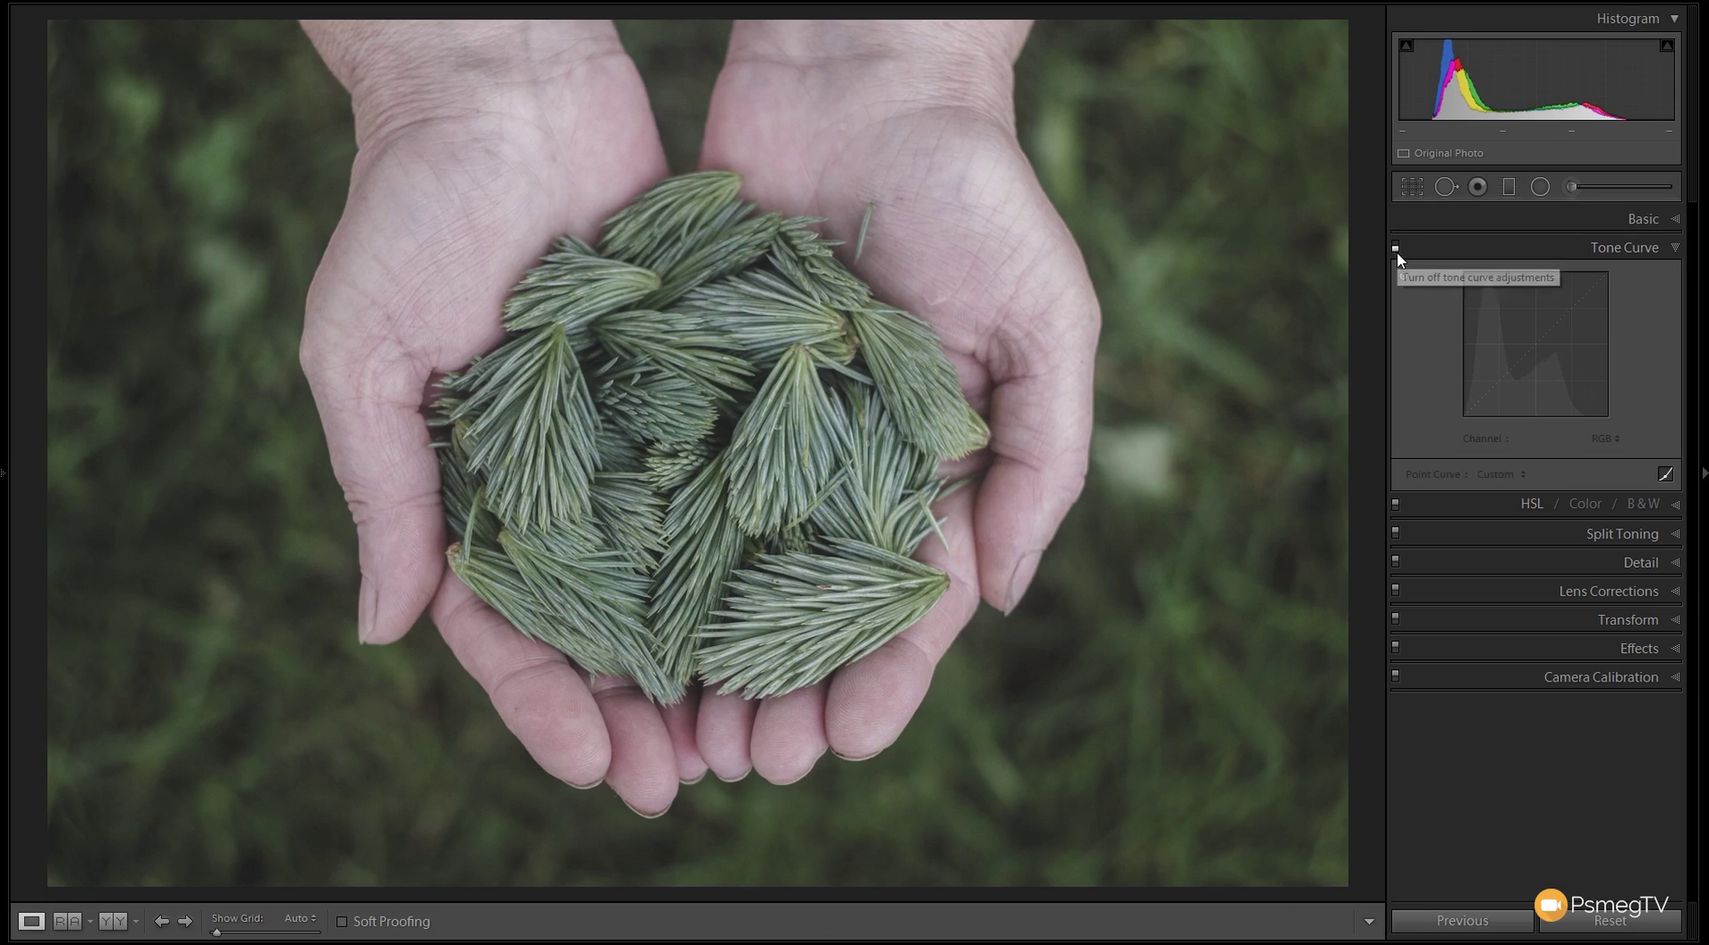
{"action": "left_click", "coordinate": [1395, 246]}
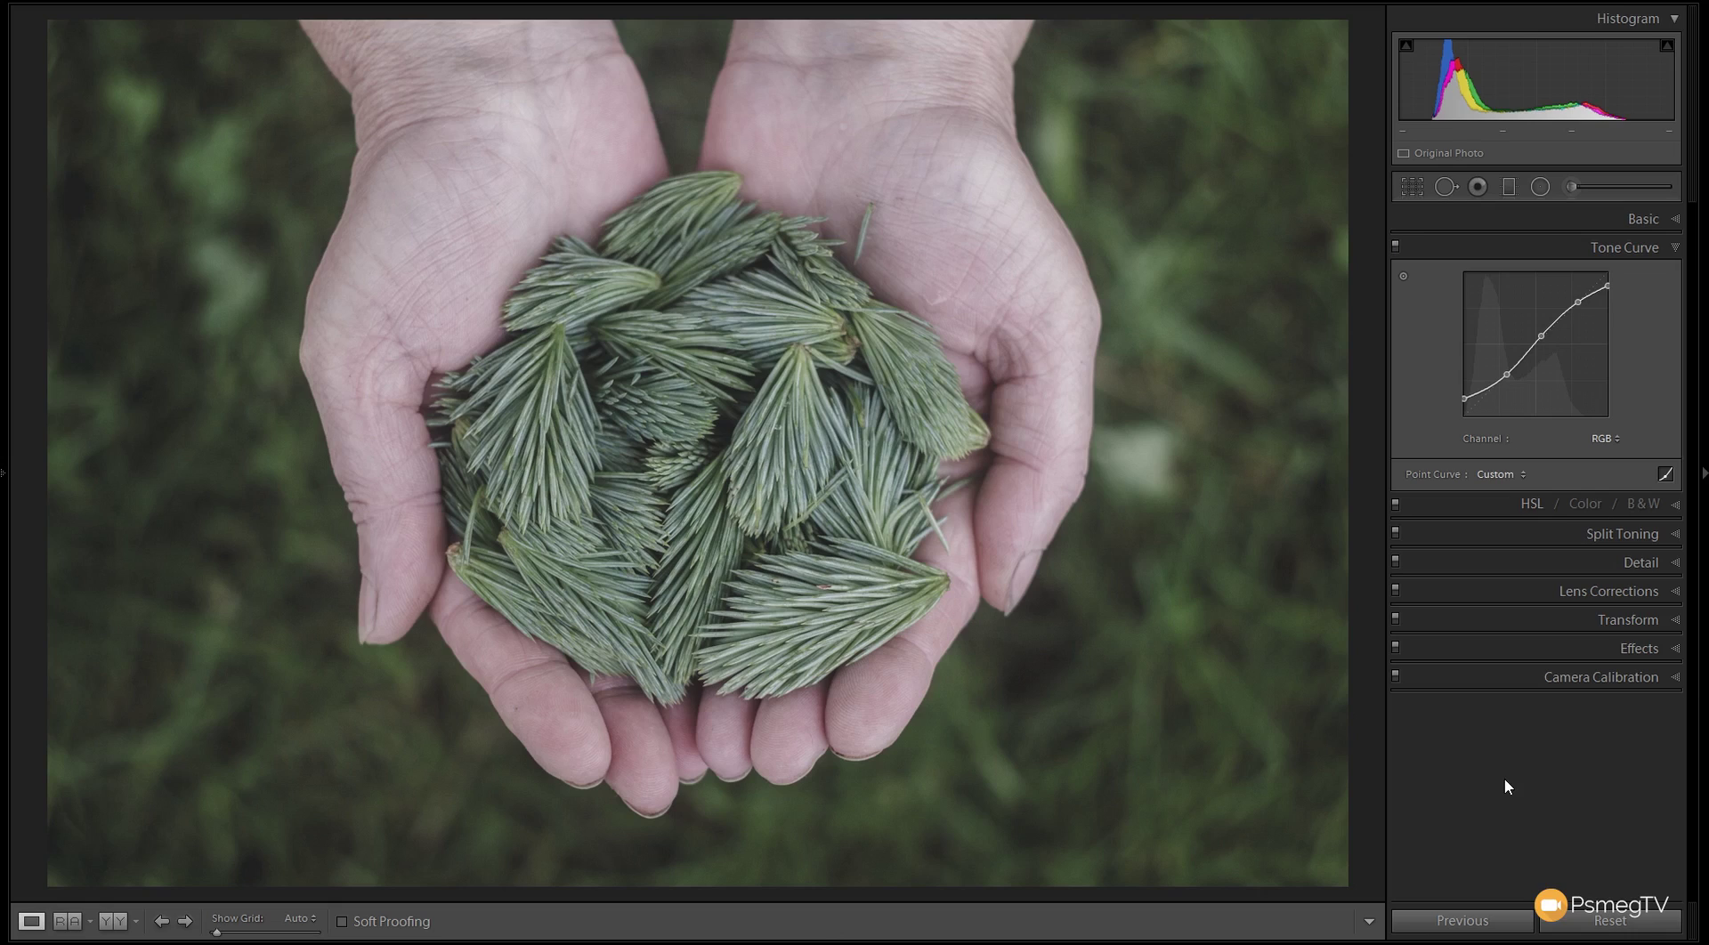
In HSL, set Red saturation -46, Red luminance +28 and Orange luminance +9.
{"action": "left_click", "coordinate": [1533, 504]}
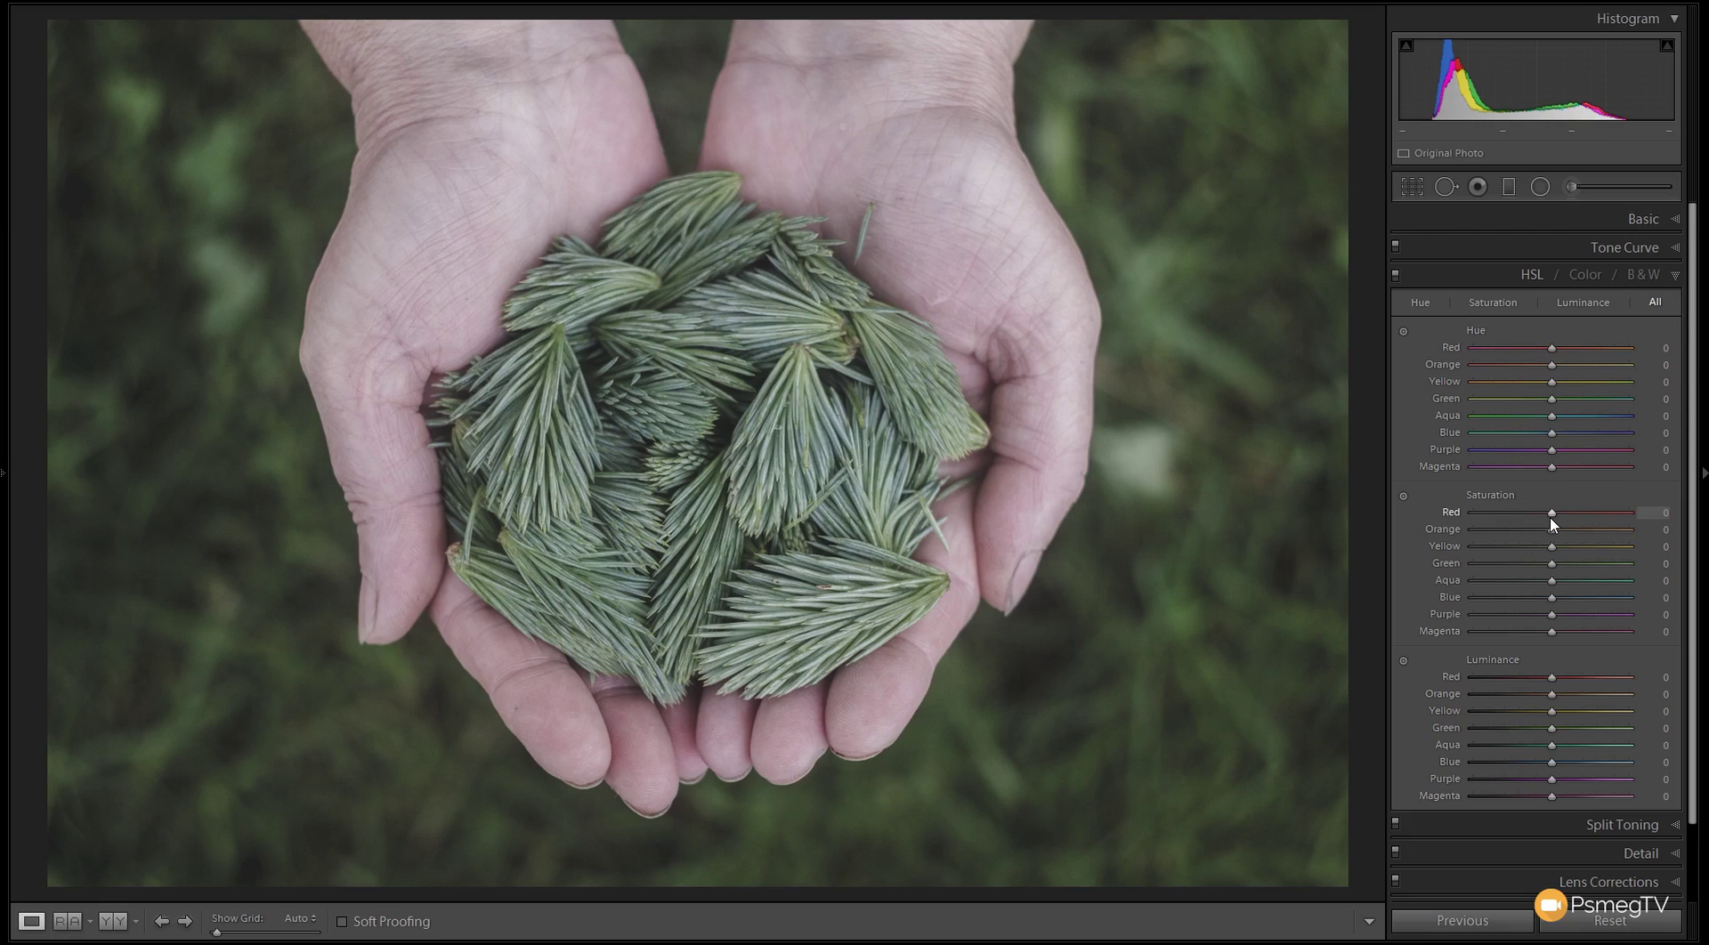
{"action": "left_click_drag", "start_coordinate": [1551, 517], "coordinate": [1516, 519]}
{"action": "left_click_drag", "start_coordinate": [1554, 679], "coordinate": [1575, 682]}
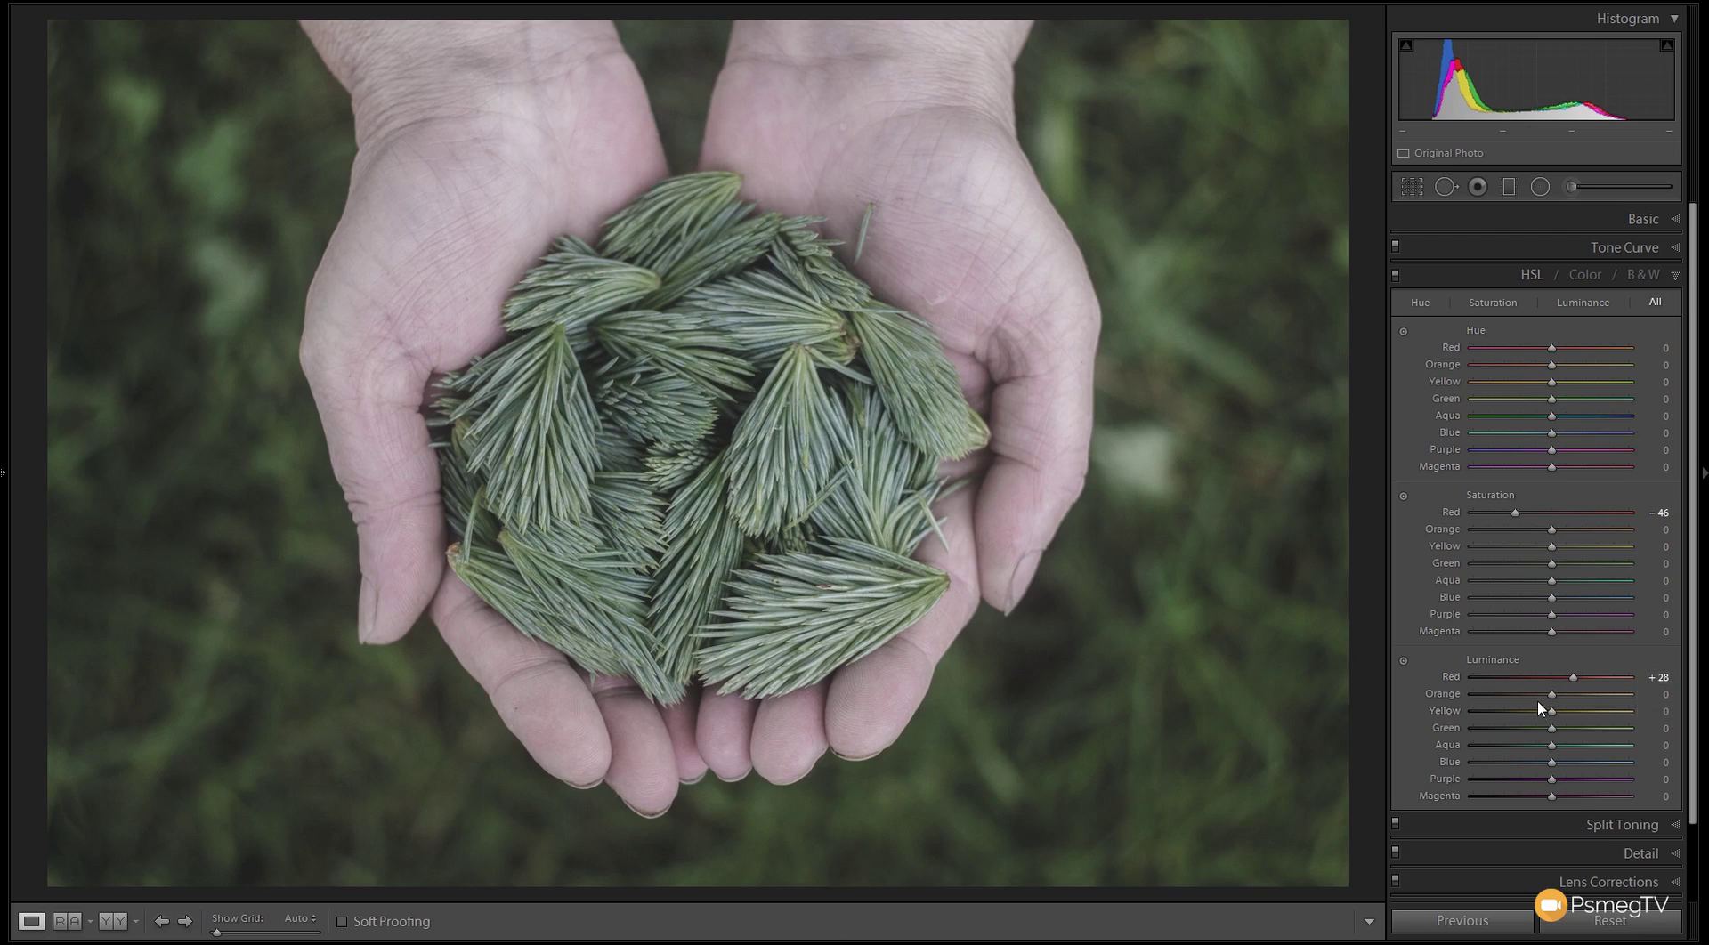
{"action": "left_click_drag", "start_coordinate": [1552, 700], "coordinate": [1558, 702]}
Toggle the HSL adjustments off and back on twice to compare before and after.
{"action": "left_click", "coordinate": [1396, 276]}
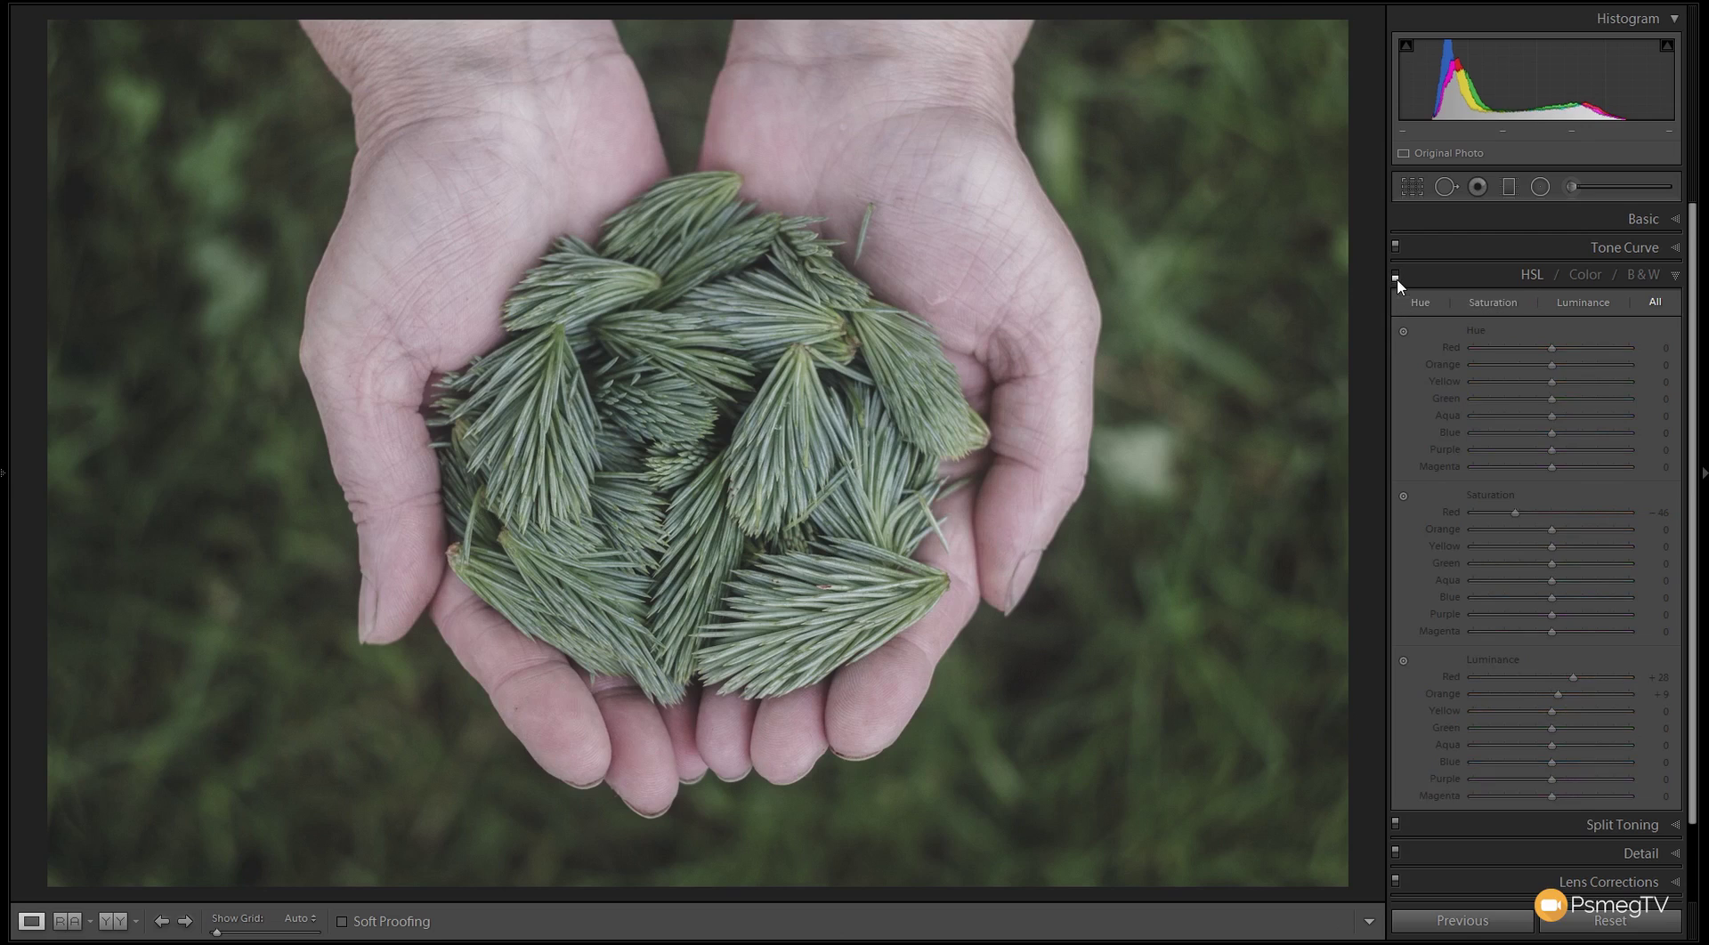
{"action": "left_click", "coordinate": [1395, 271]}
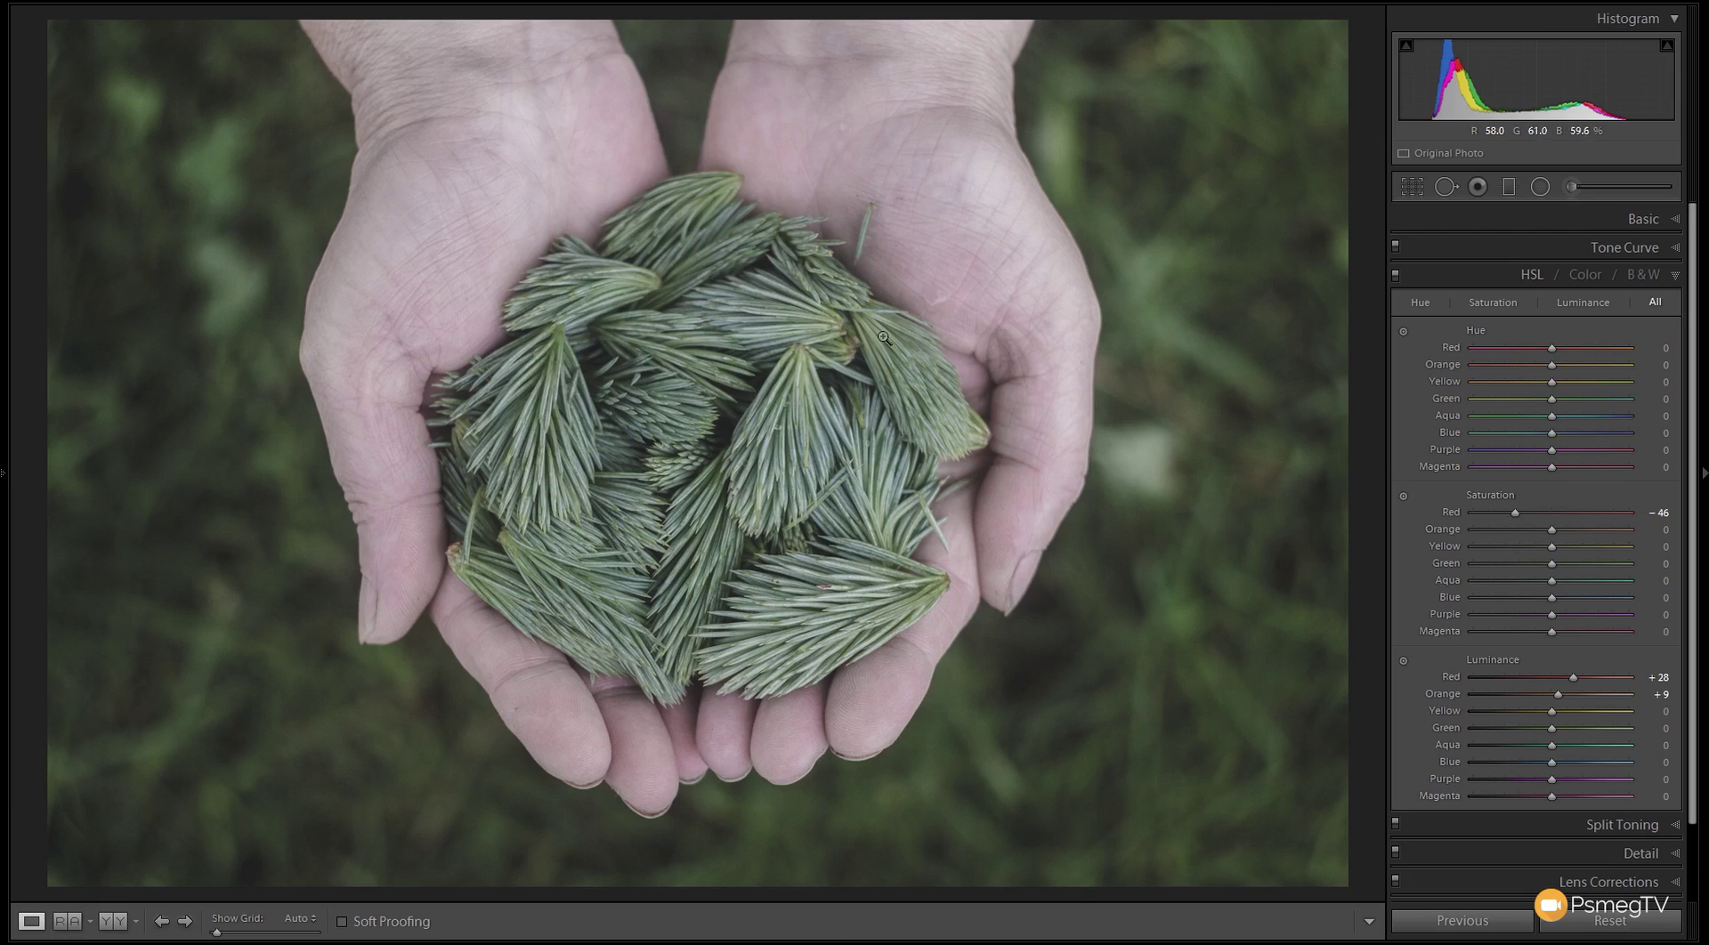
{"action": "left_click", "coordinate": [1395, 276]}
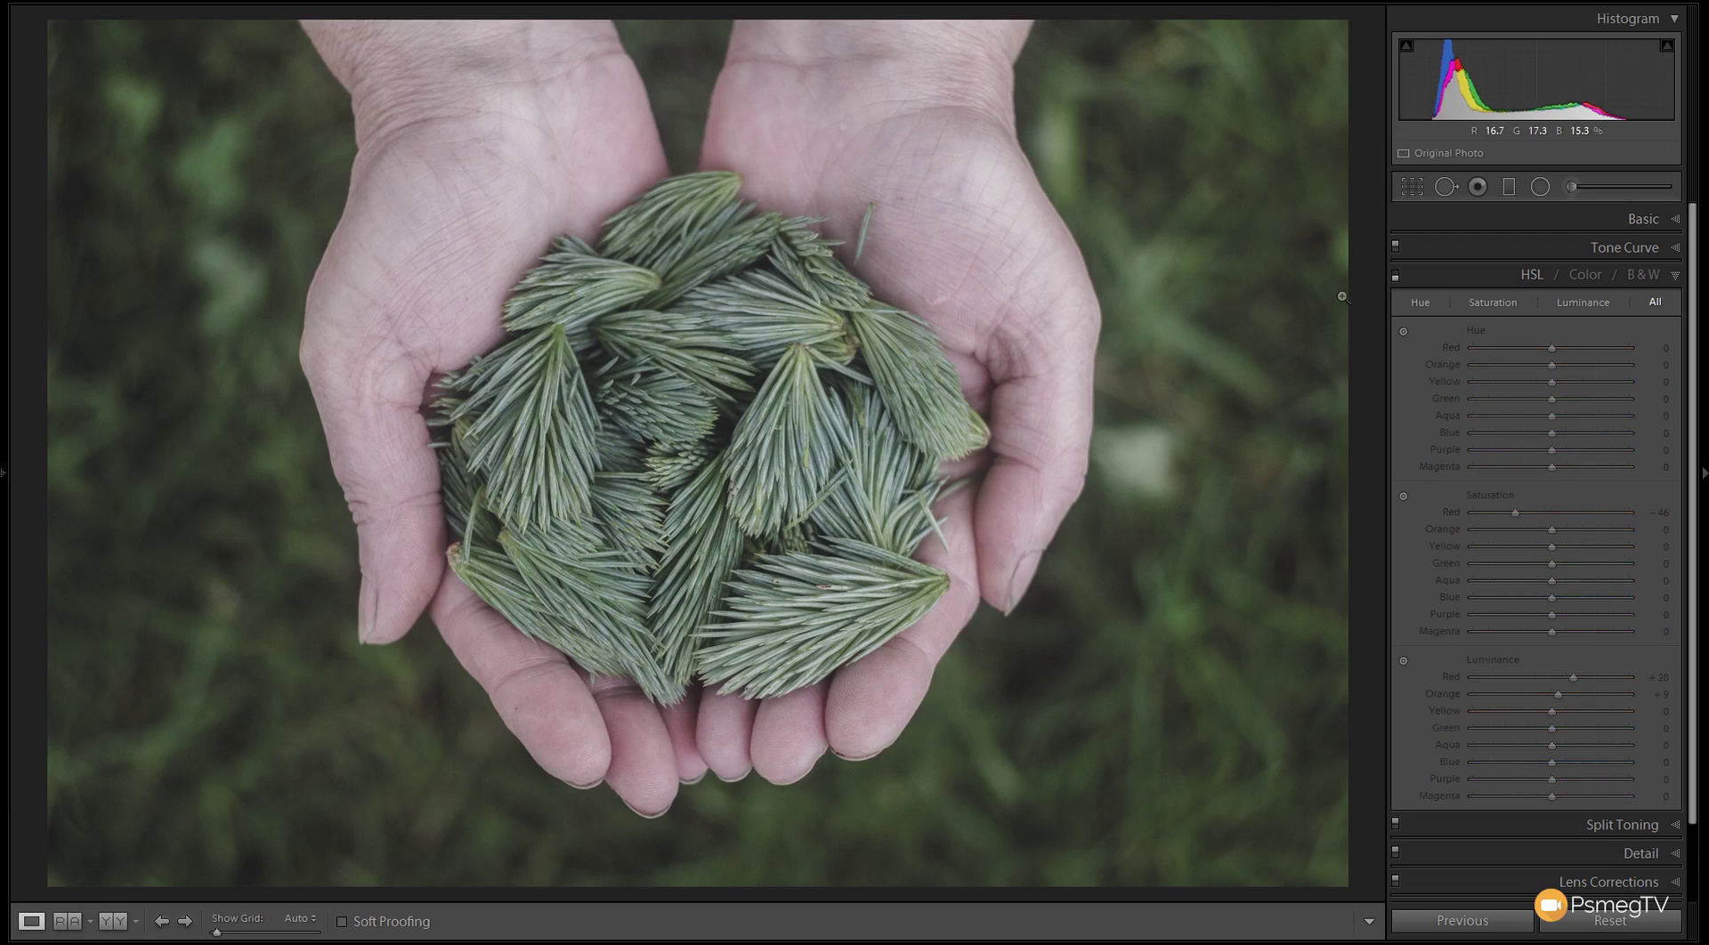
{"action": "left_click", "coordinate": [1396, 274]}
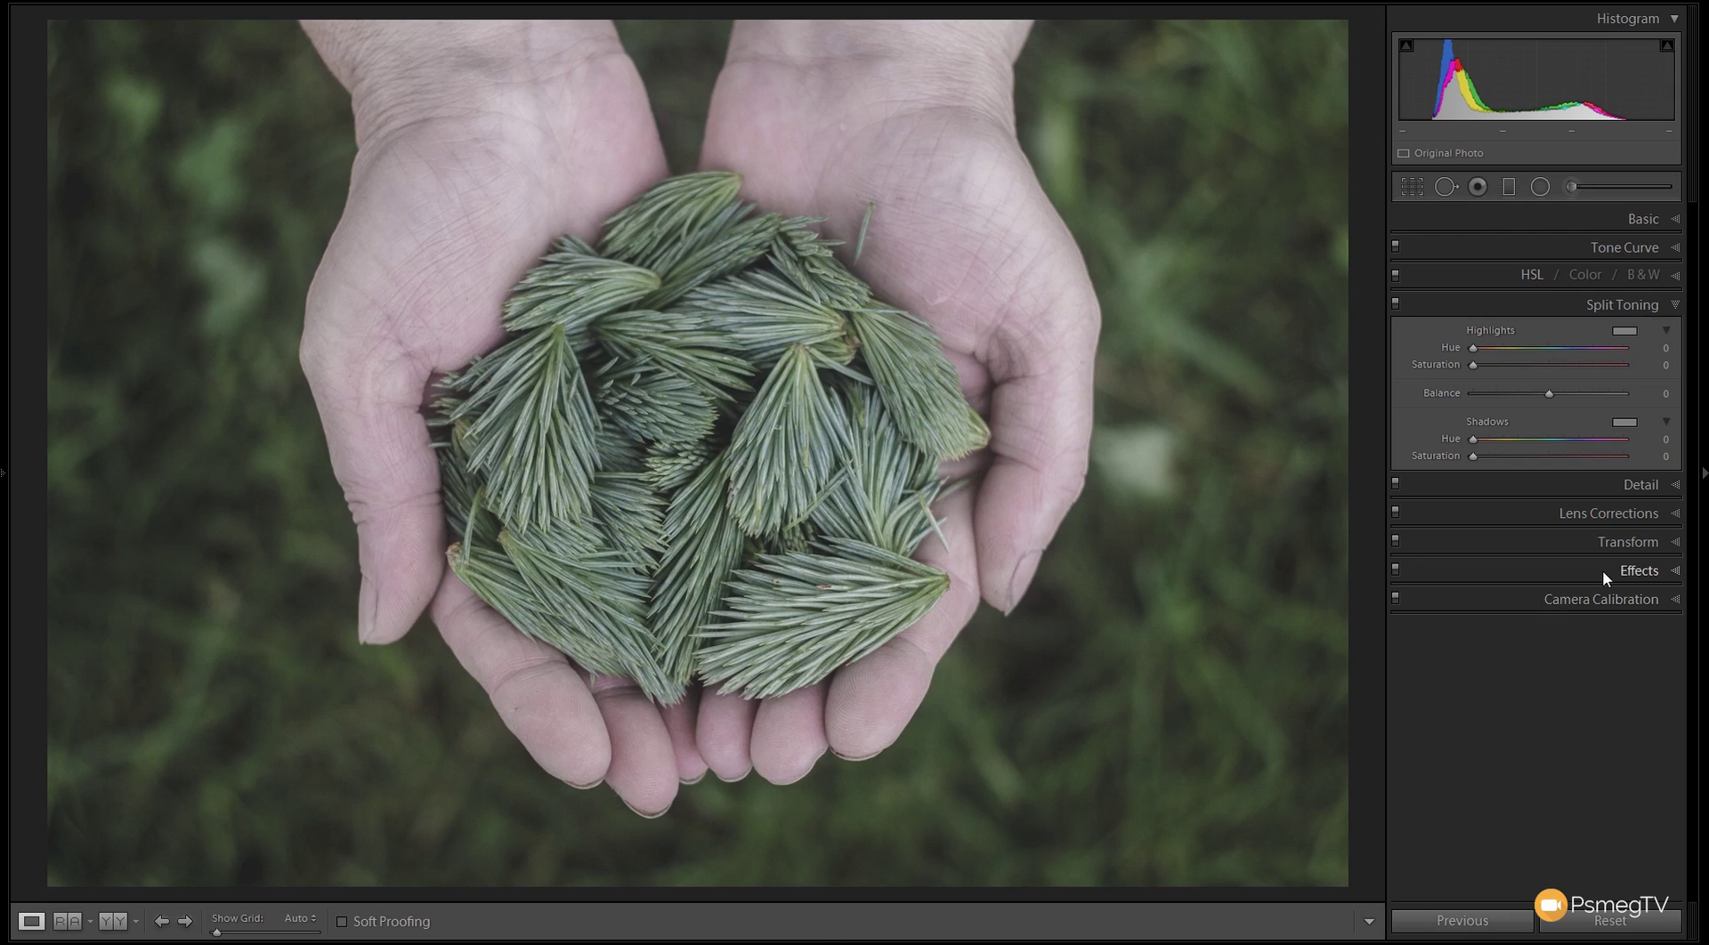
Tint the shadows blue with Split Toning Shadows Hue 239 and Saturation 12.
{"action": "left_click_drag", "start_coordinate": [1473, 439], "coordinate": [1577, 440]}
{"action": "left_click_drag", "start_coordinate": [1473, 456], "coordinate": [1503, 467]}
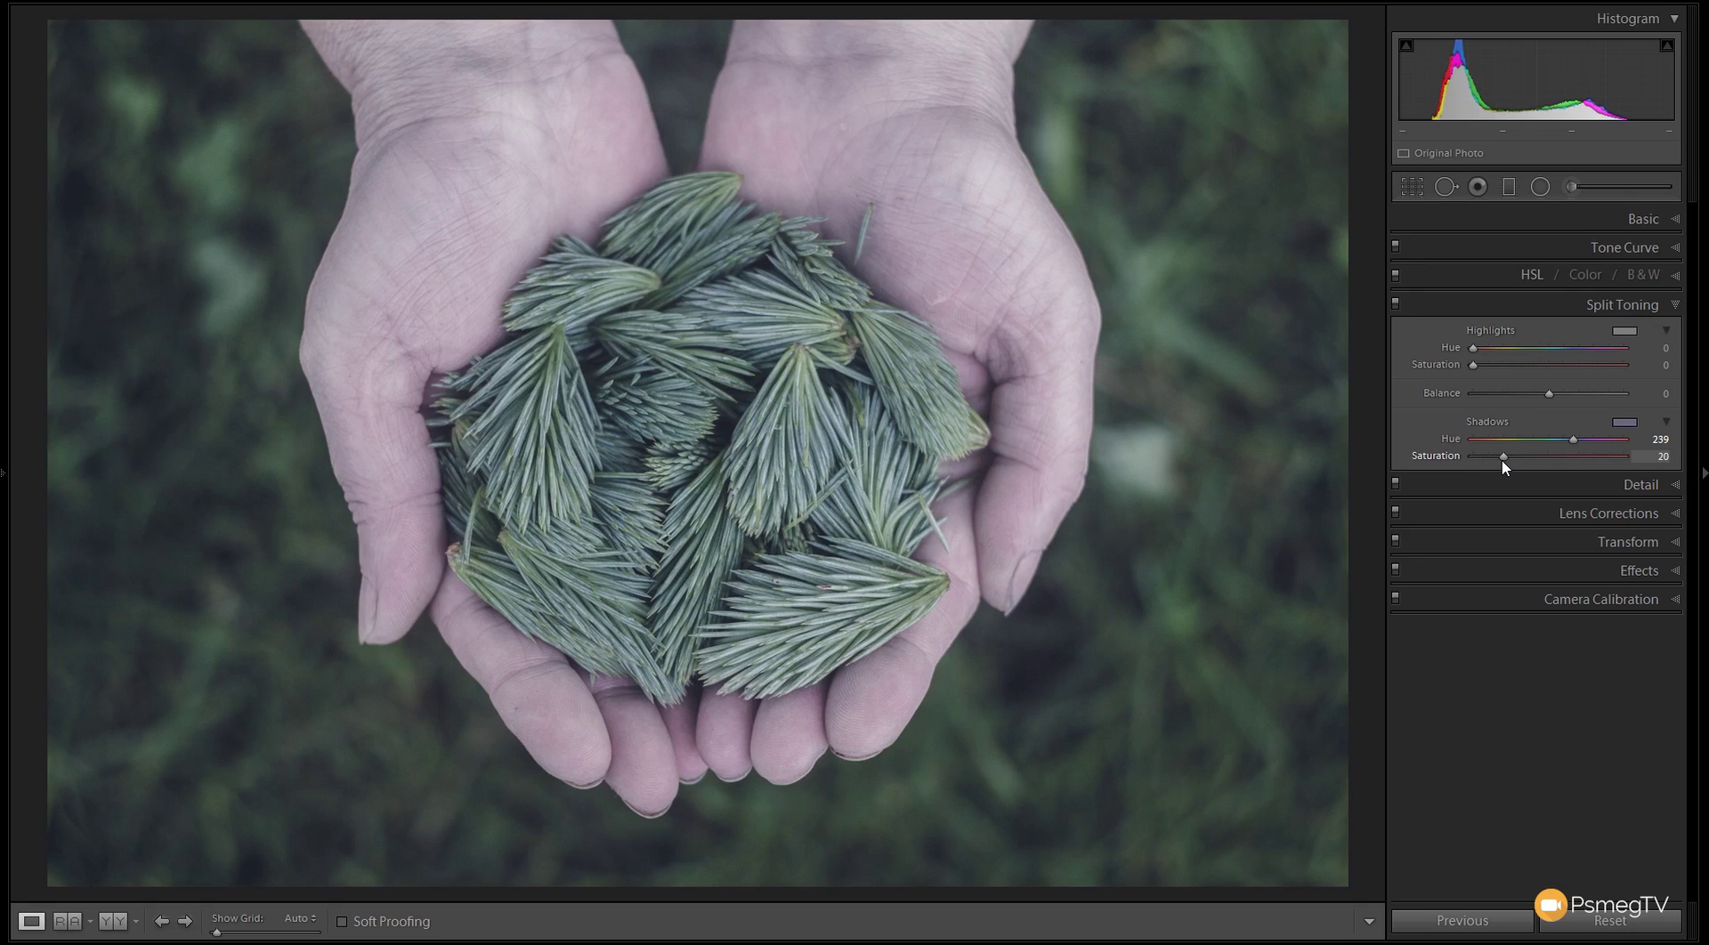
{"action": "left_click_drag", "start_coordinate": [1502, 463], "coordinate": [1490, 464]}
{"action": "left_click", "coordinate": [1395, 303]}
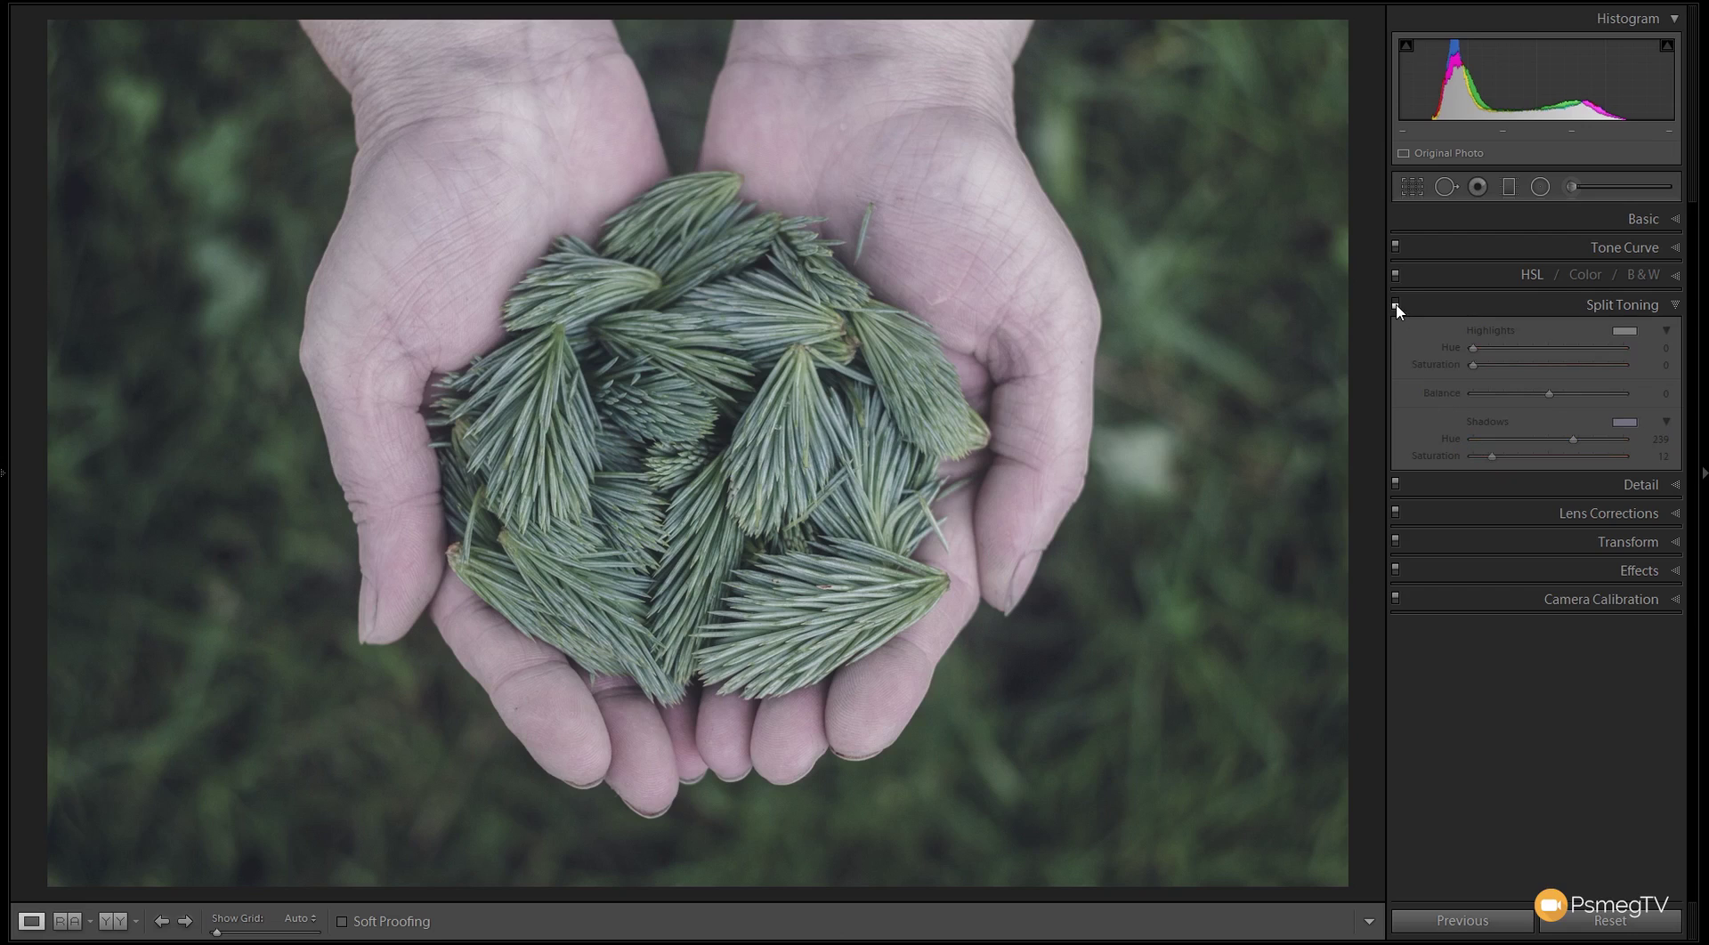
{"action": "left_click", "coordinate": [1396, 303]}
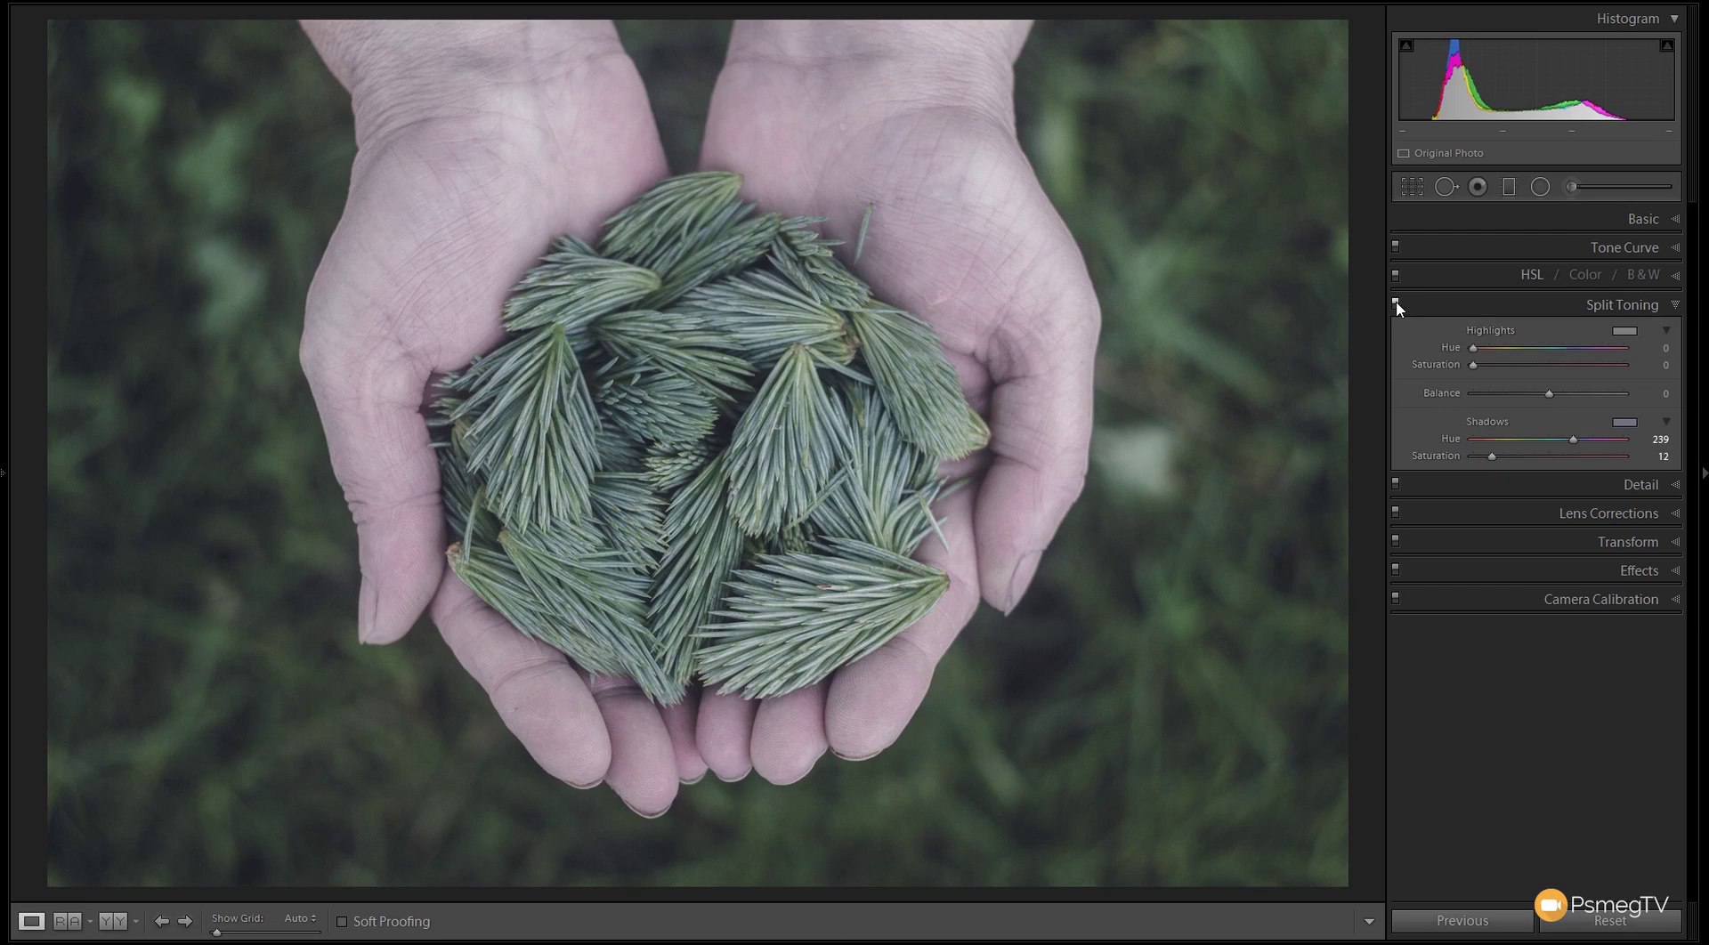